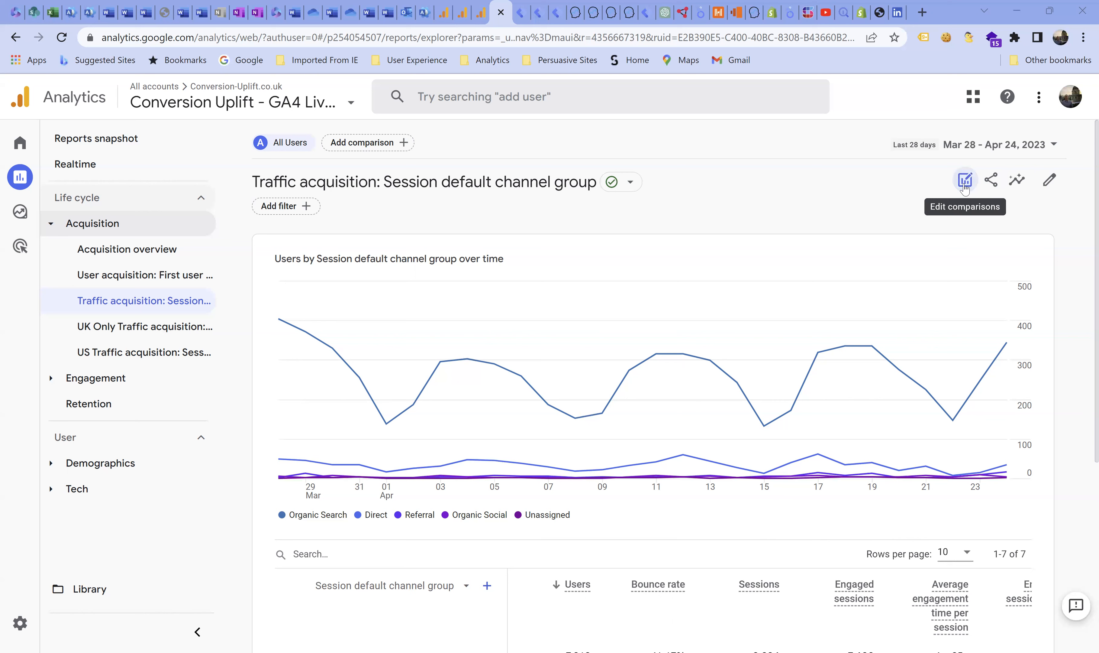
- Start a new comparison on the Traffic acquisition report with Device category as the included dimension
click(965, 180)
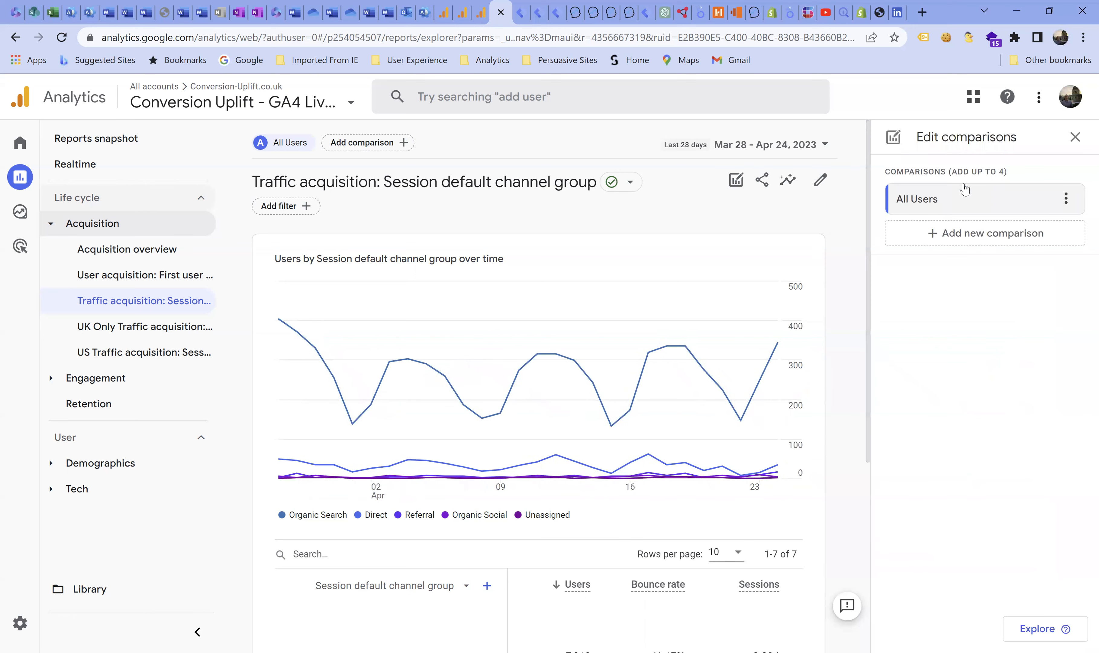
click(965, 234)
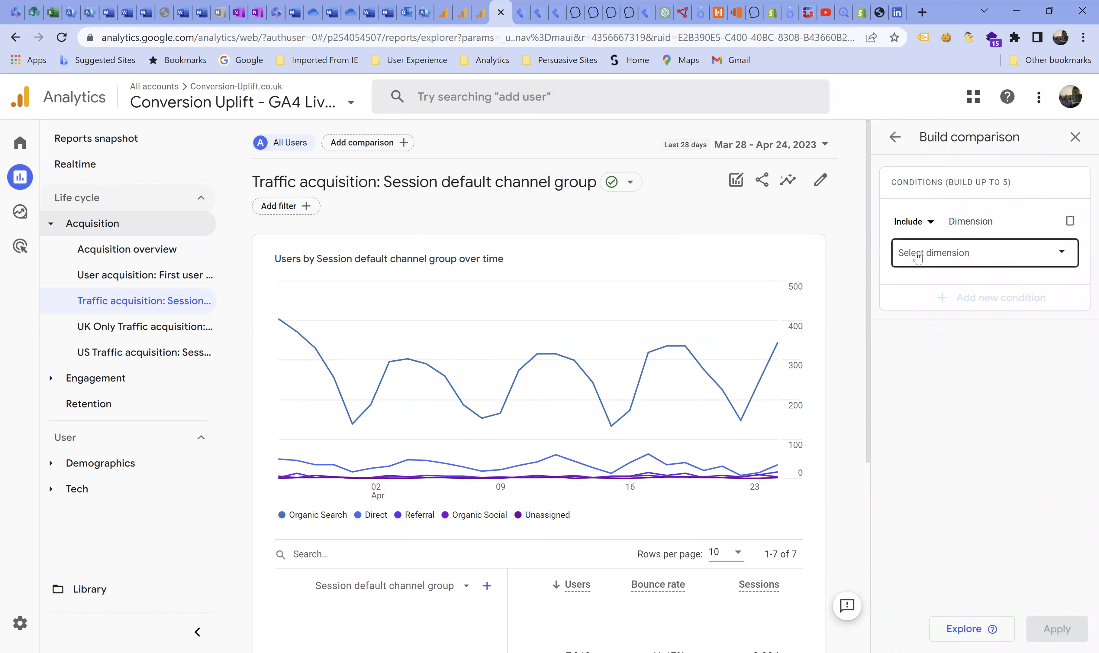
click(918, 255)
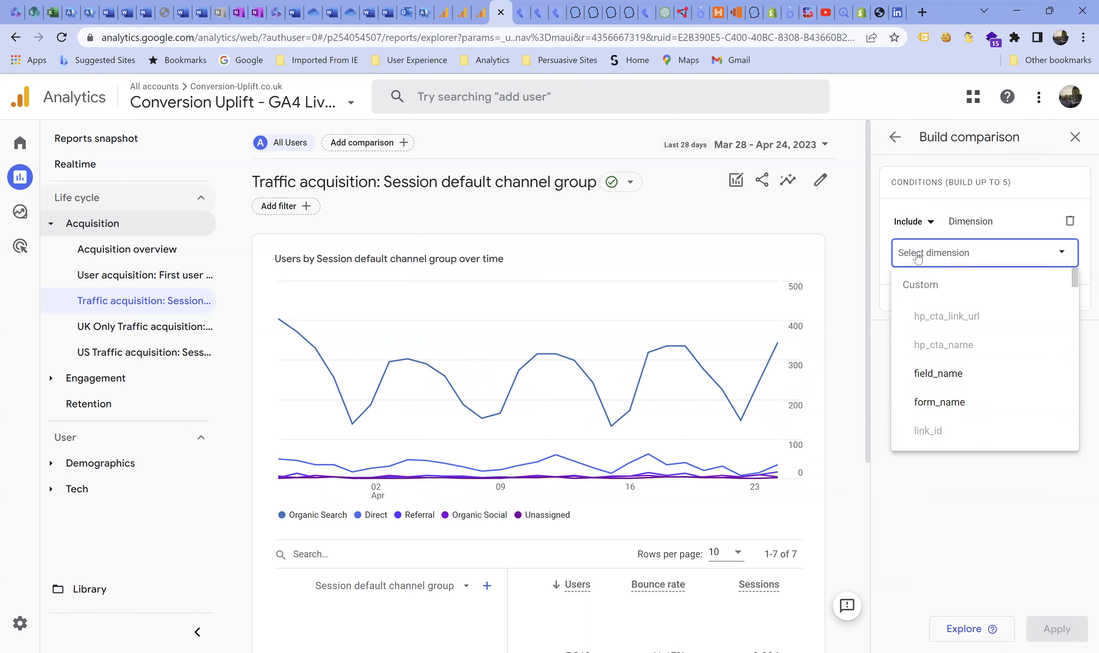
text(Devcd)
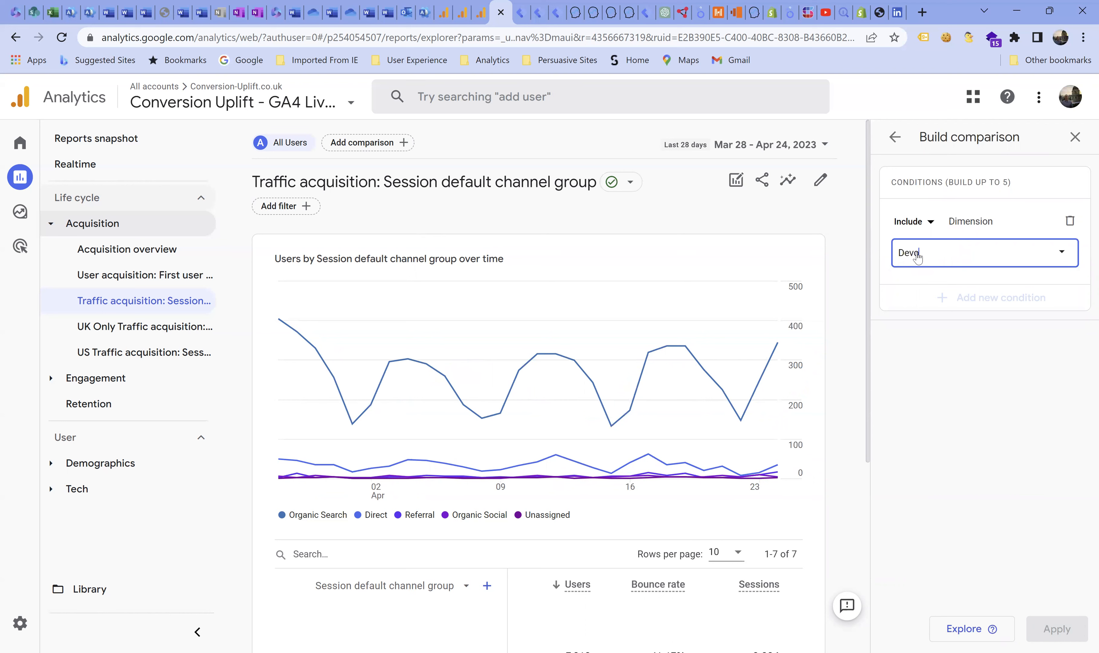
key(BackSpace)
text(ic)
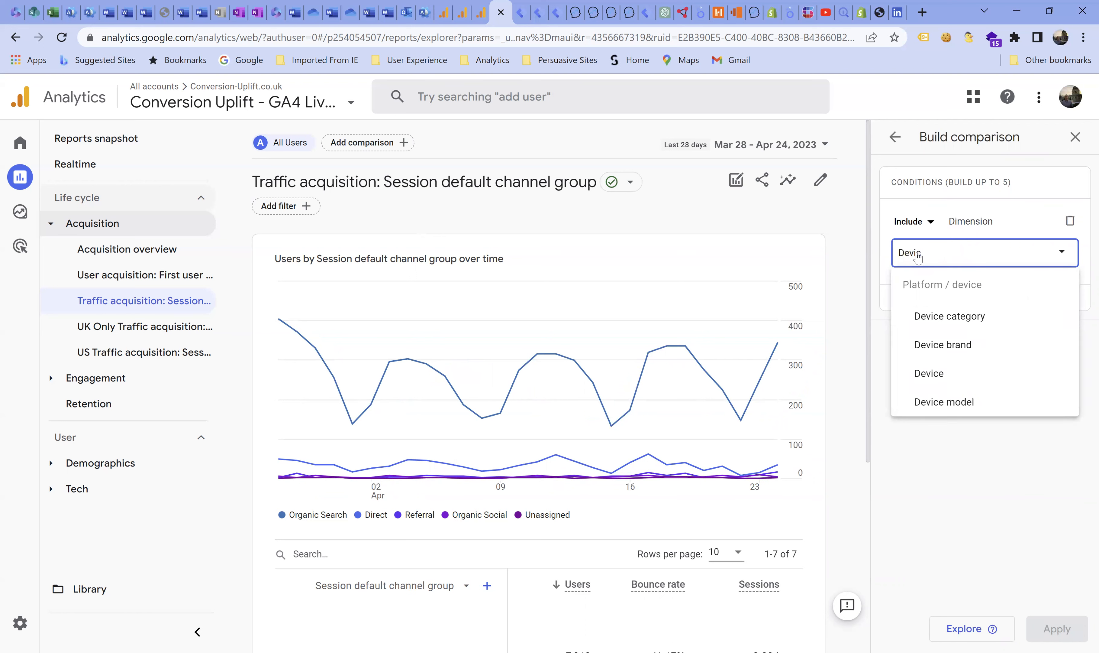
click(939, 317)
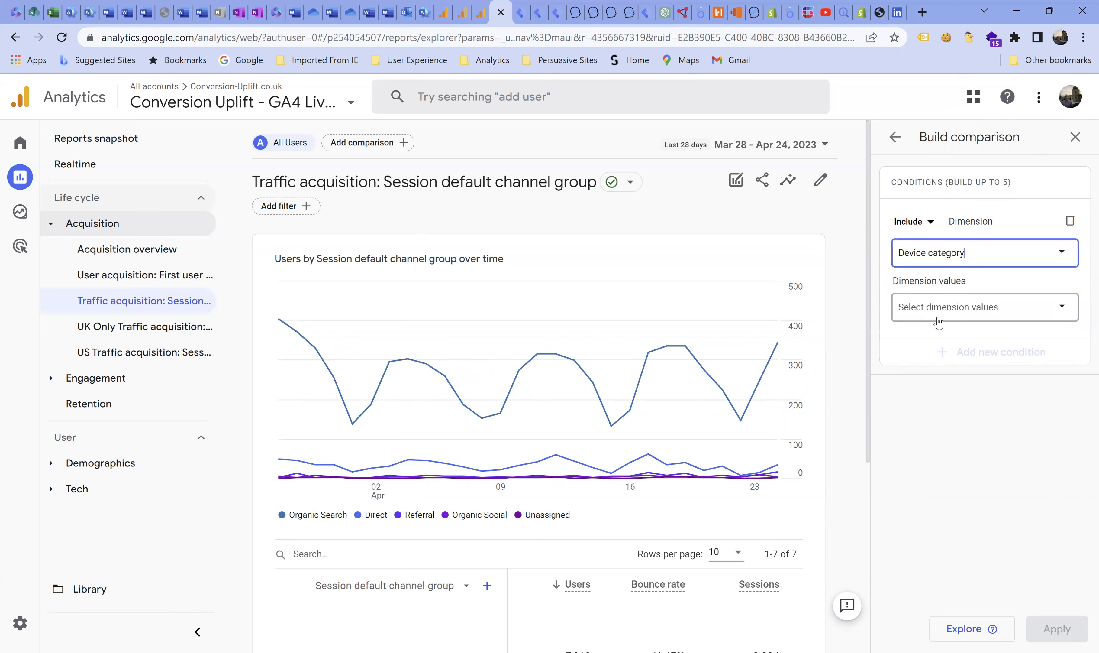
- Set the comparison's dimension value to desktop and apply it to the report
click(938, 307)
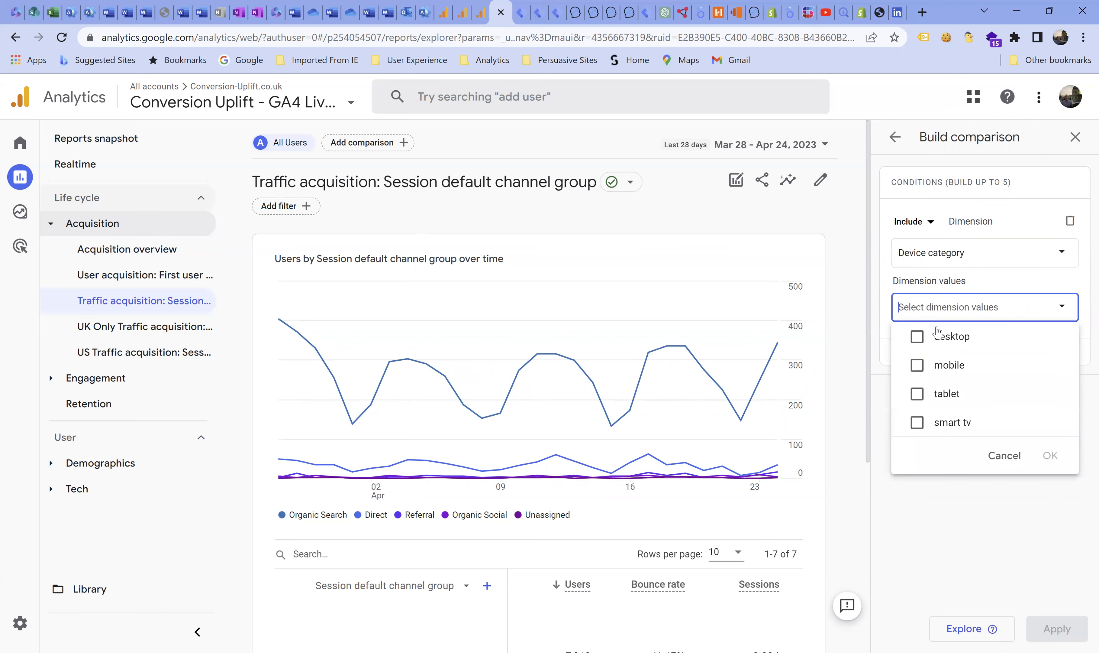
click(917, 336)
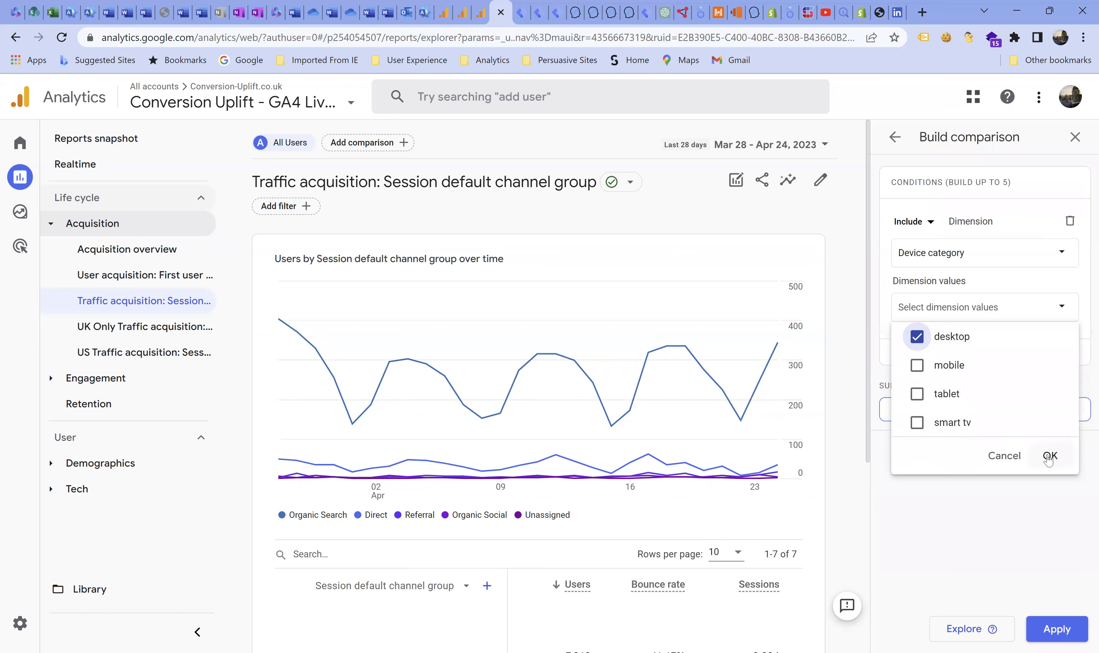
click(1049, 456)
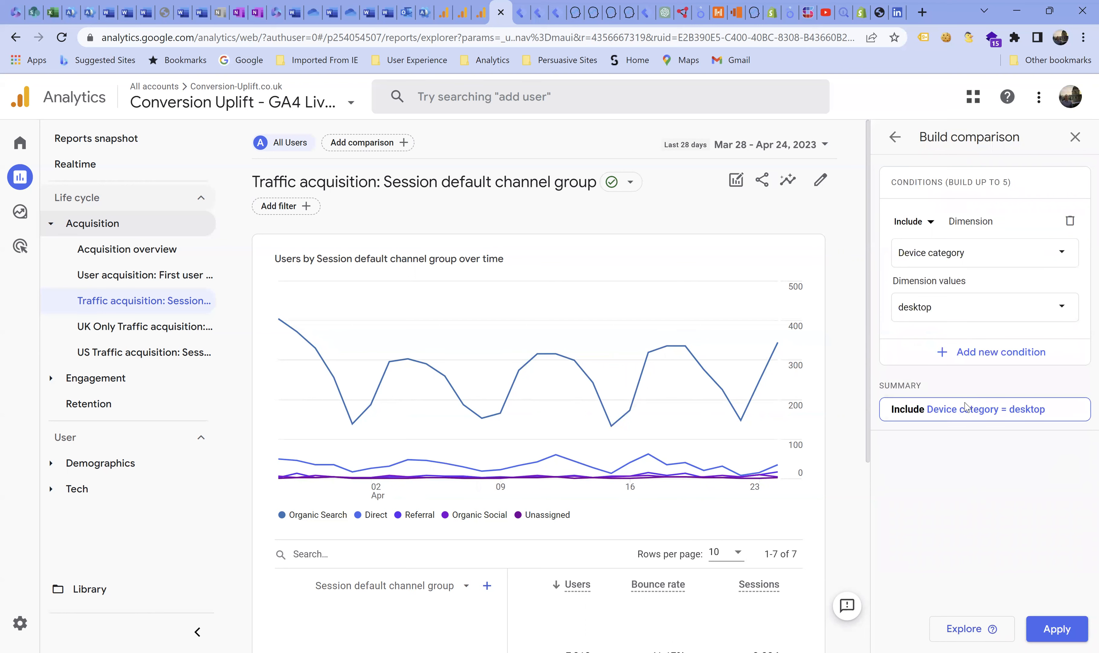
click(1061, 634)
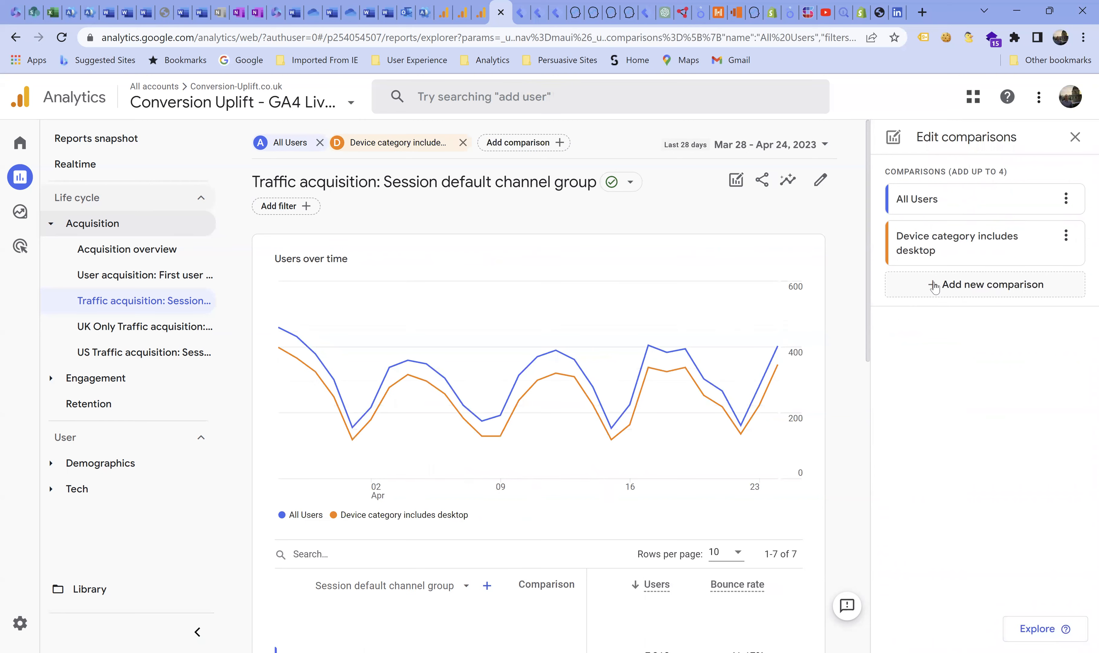
- Start a second comparison that includes the Device category dimension
click(936, 288)
click(927, 257)
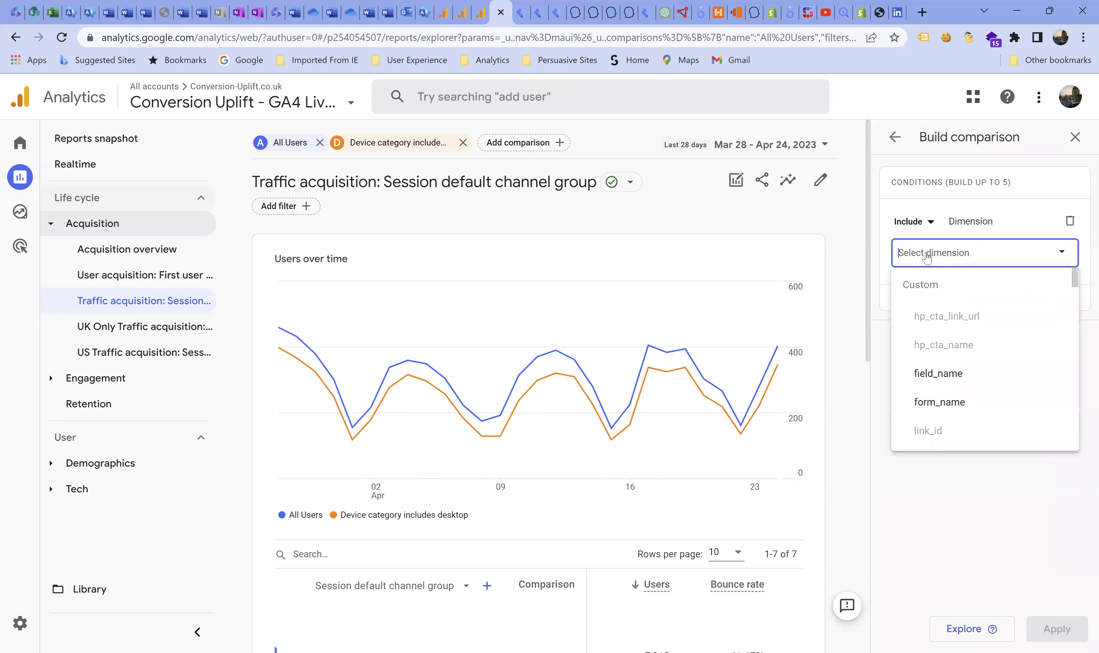
text(d)
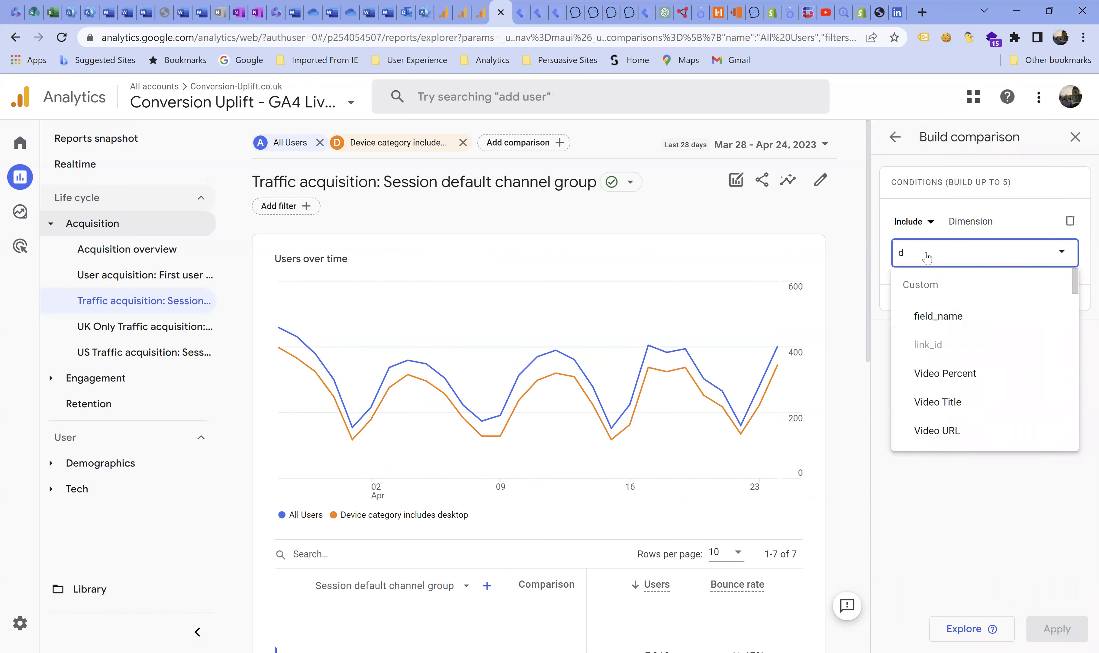
text(evi)
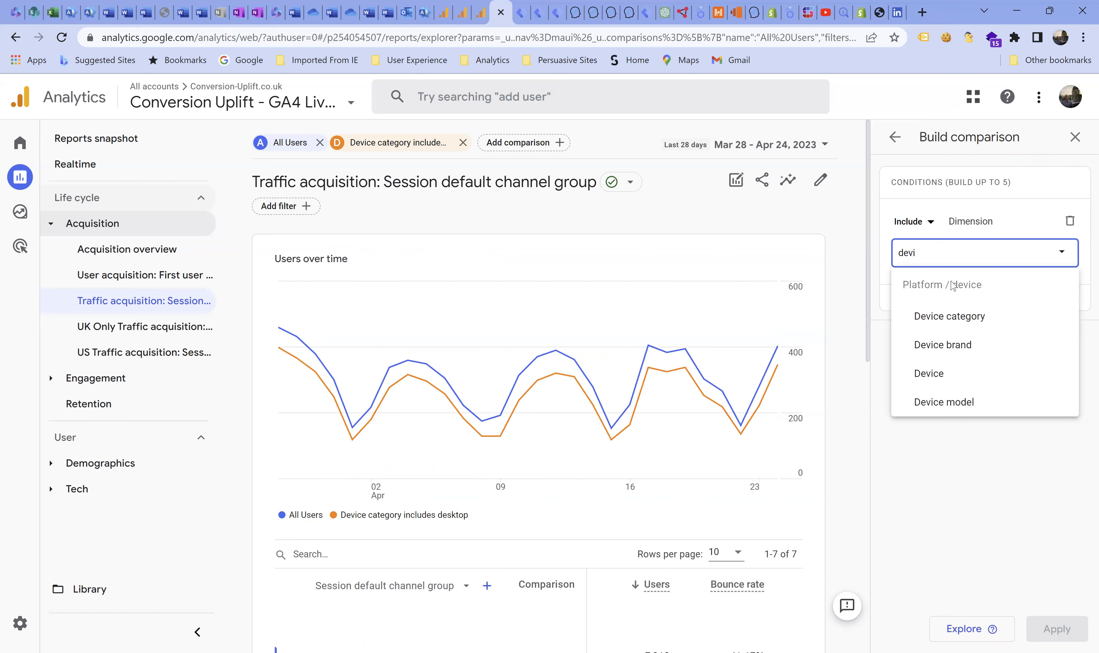
click(926, 317)
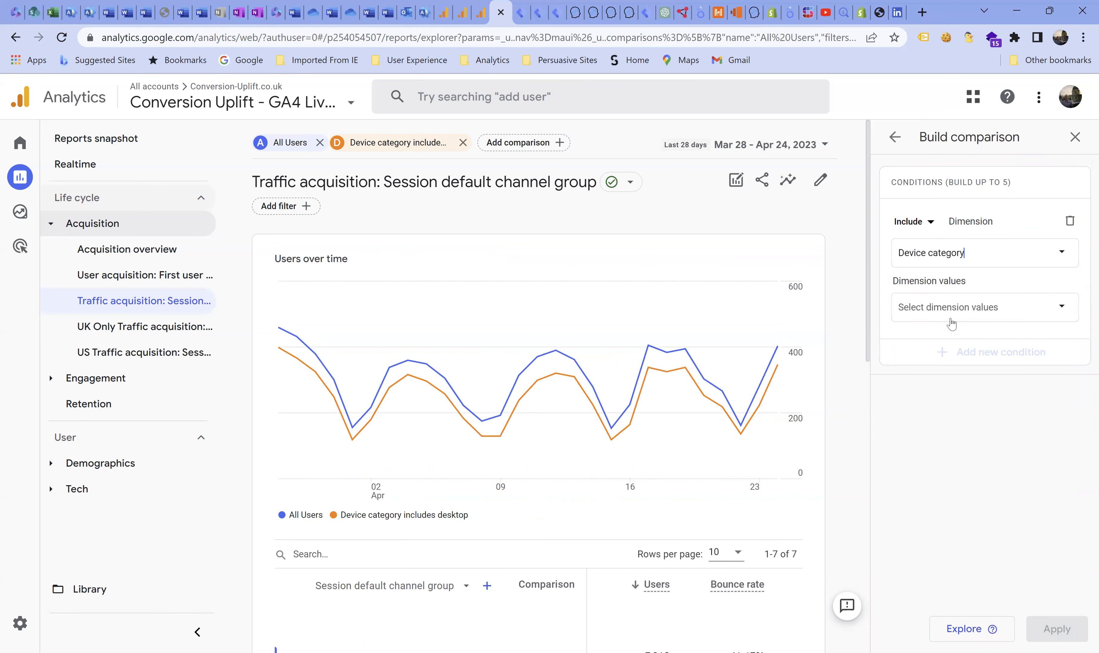
- Set the second comparison's dimension value to mobile, apply it and finish editing comparisons
click(935, 310)
click(931, 369)
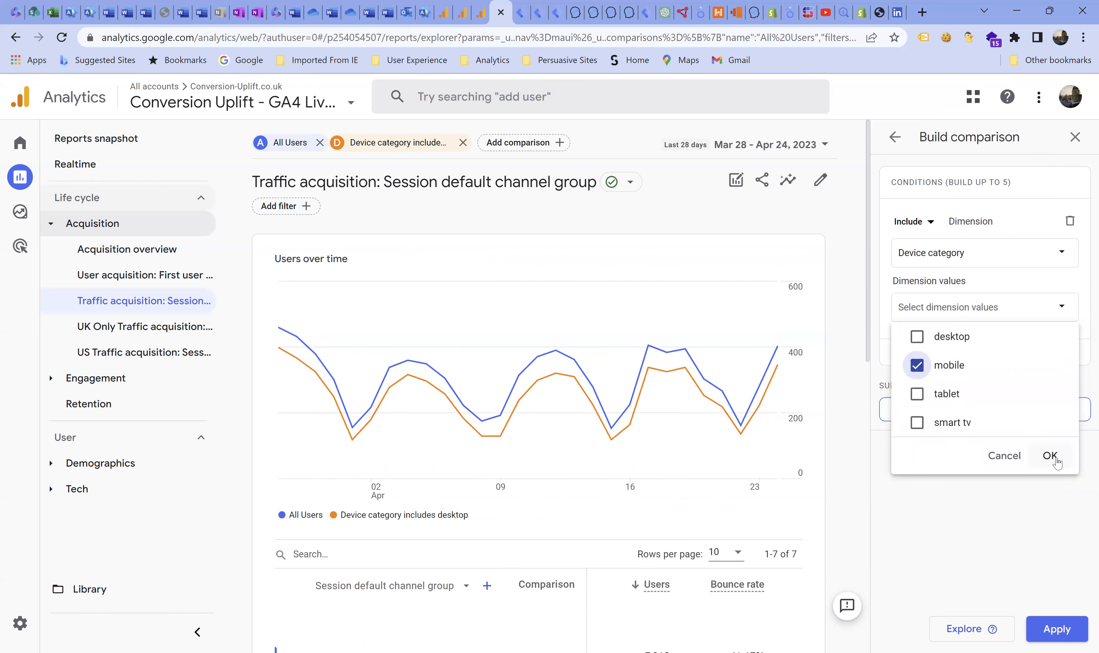
click(1050, 457)
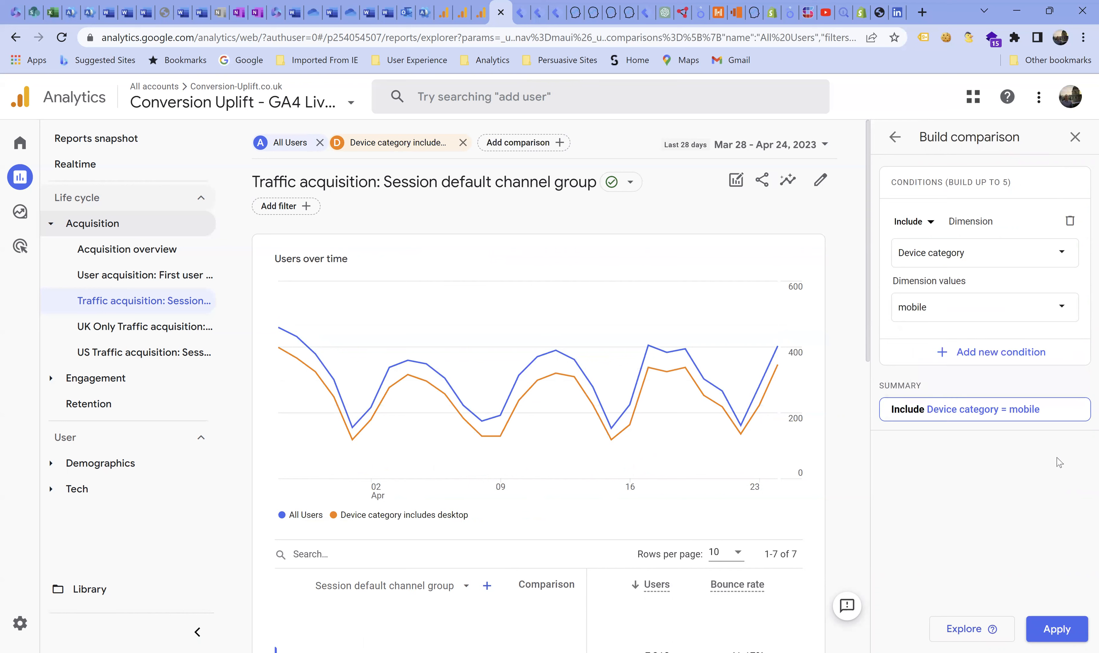
click(1061, 629)
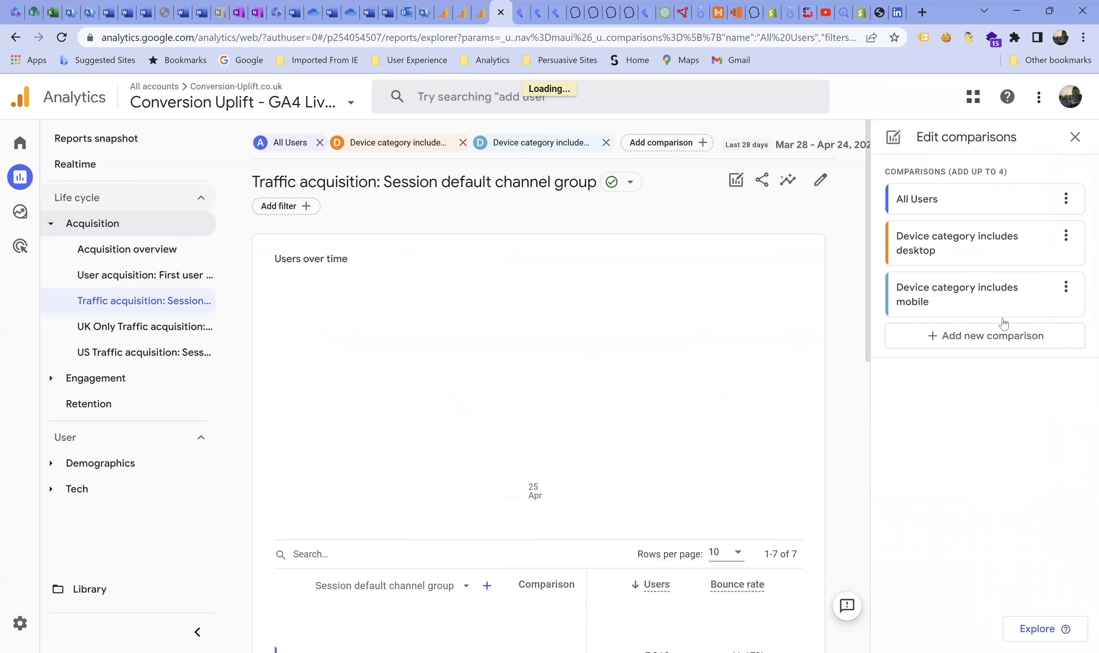
click(1075, 138)
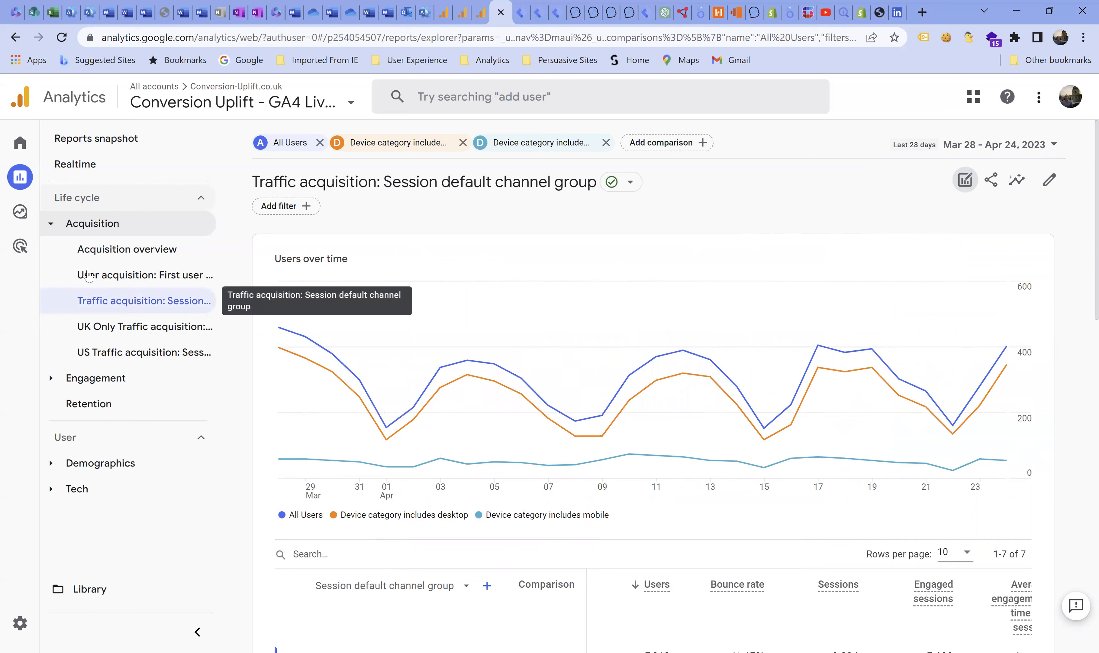
- View the Admin page with the account and property settings
mouse_move(22, 223)
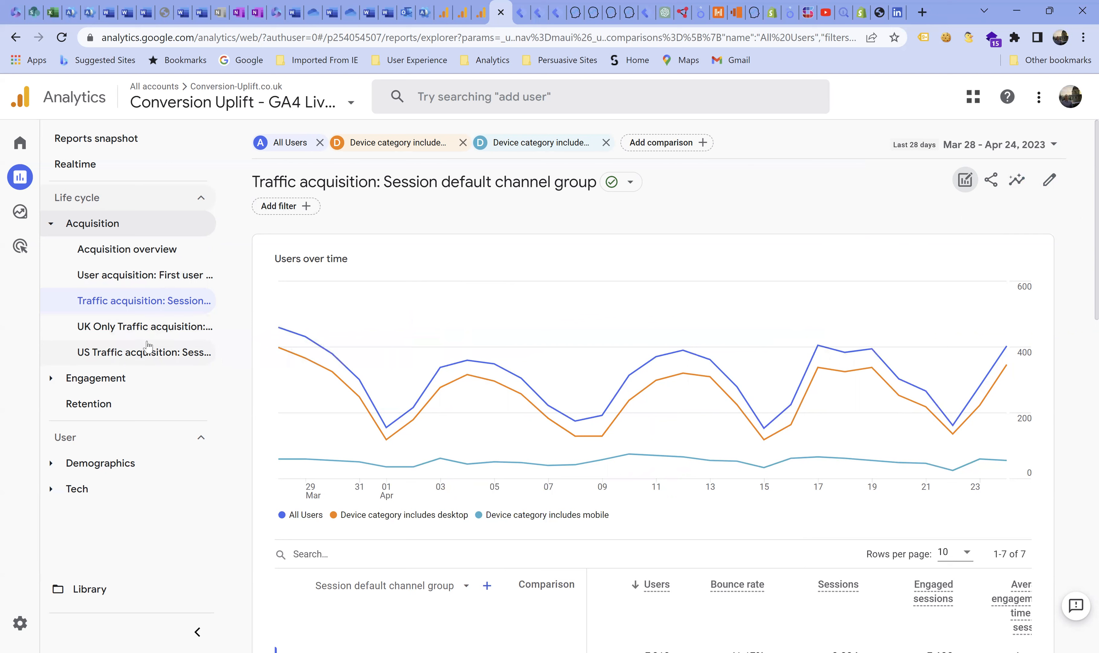
mouse_move(629, 319)
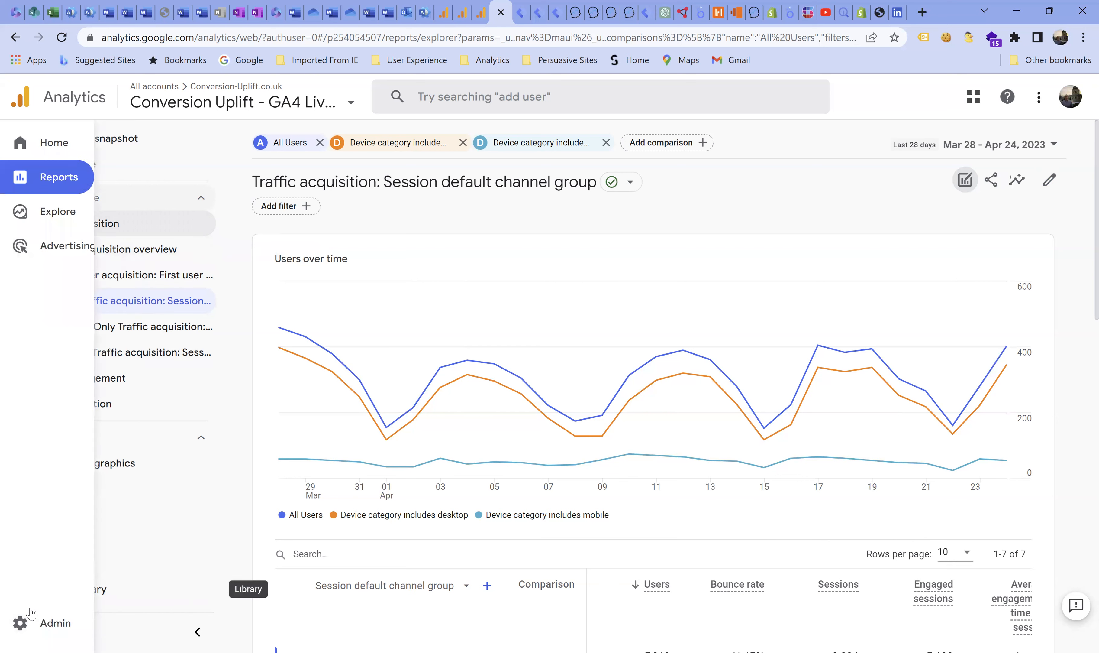
click(19, 623)
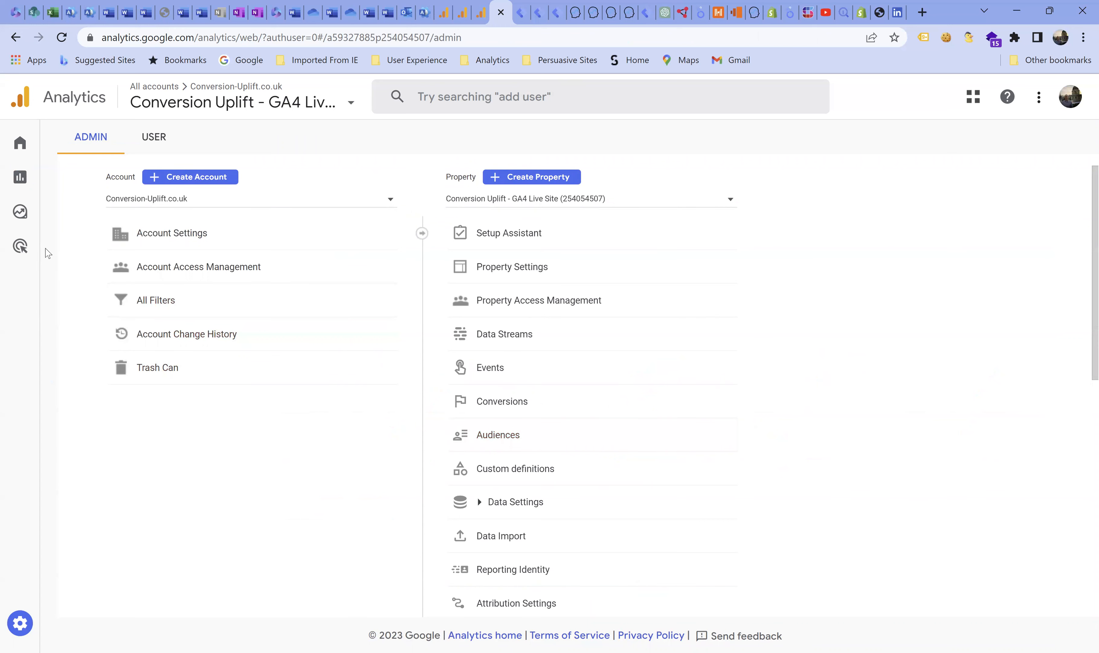
- Open the existing Free form exploration modified at 6:01 PM and start building a new segment in it
click(28, 218)
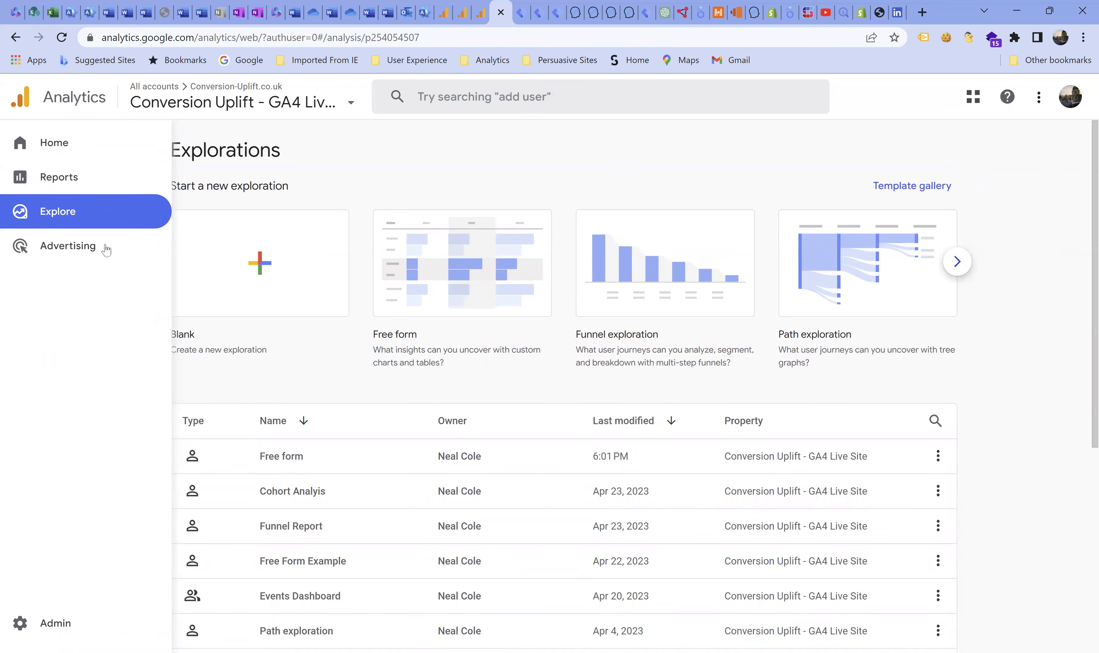
click(287, 460)
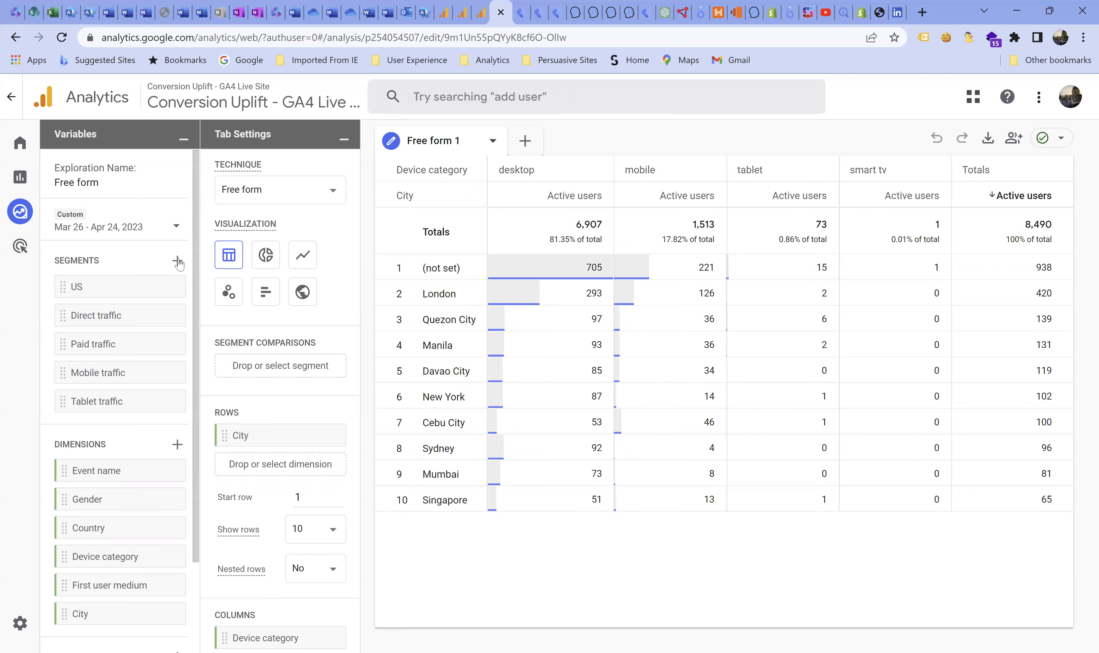
click(178, 261)
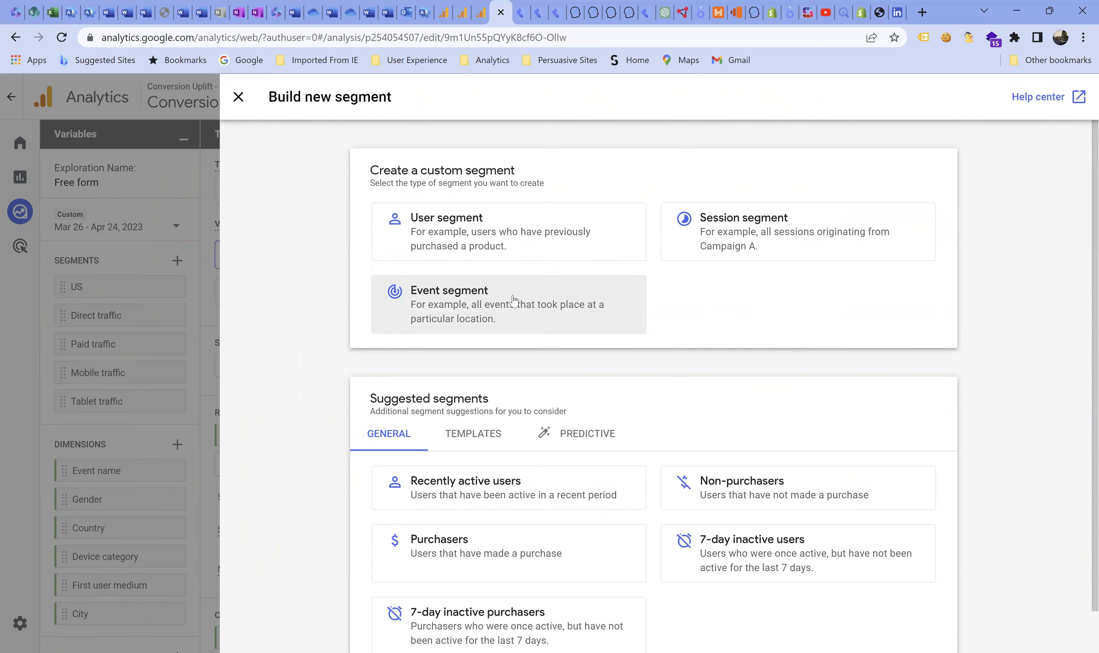
- Review the general, template and predictive categories of suggested segments
scroll(514, 300, down, 1)
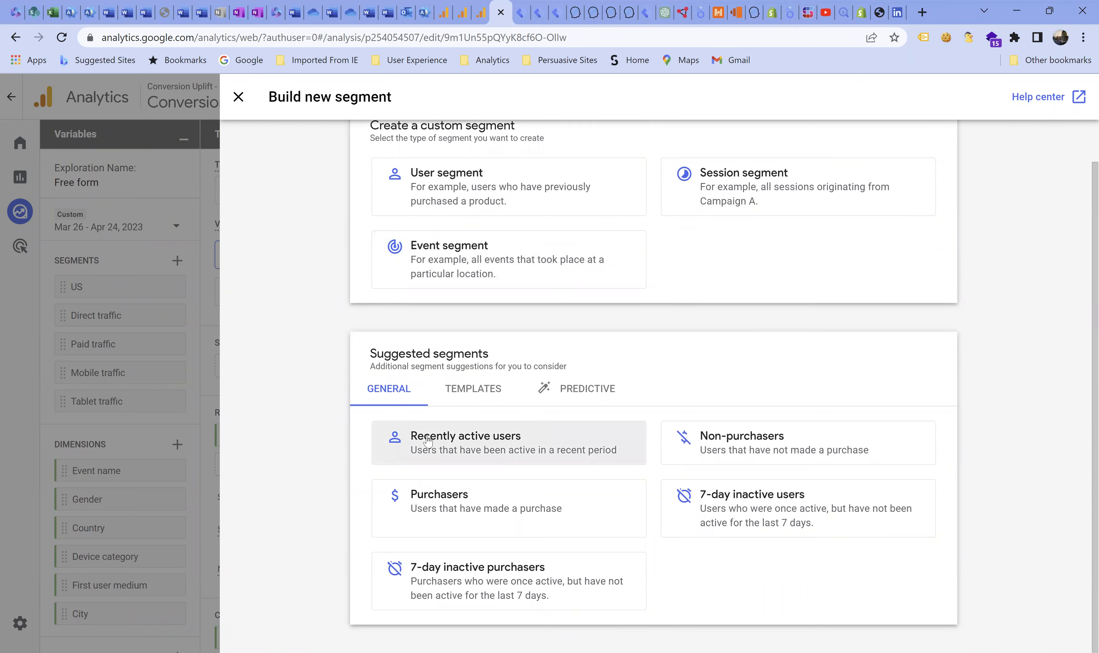
click(476, 395)
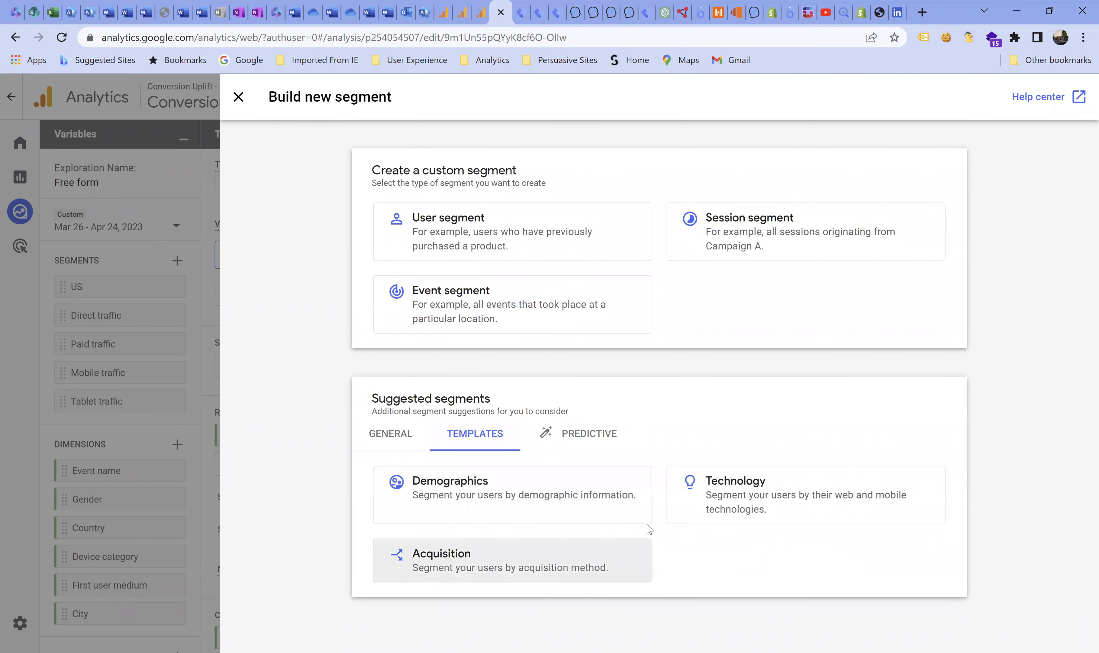
click(591, 439)
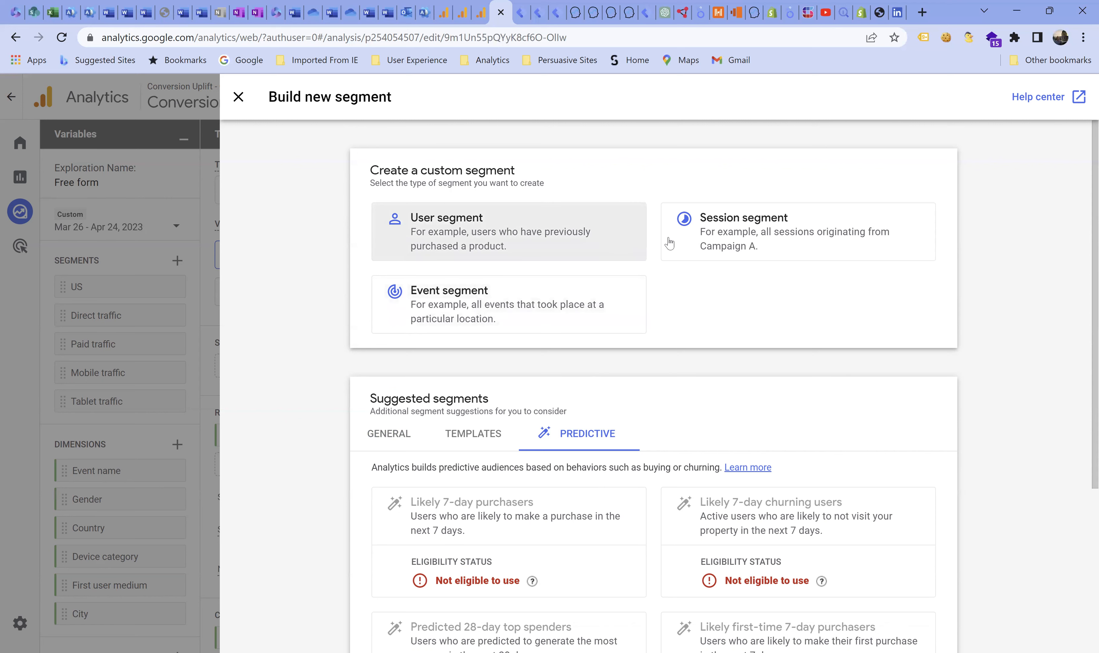
- Create a custom session segment and name it "LinkedIn GA Blog x 2"
click(737, 236)
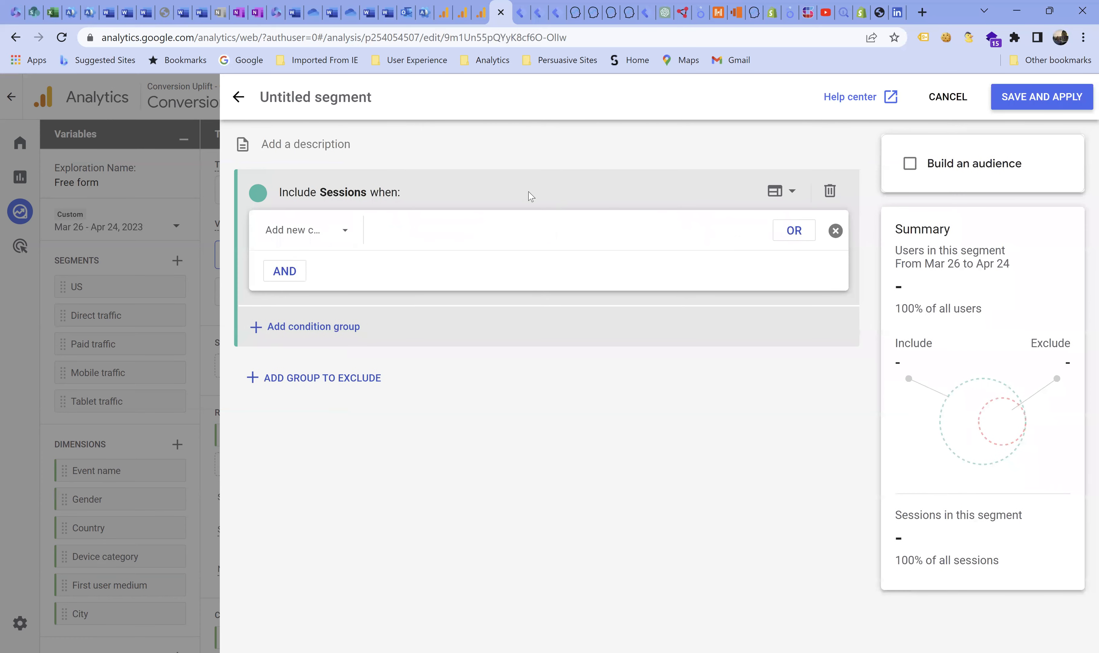
click(290, 106)
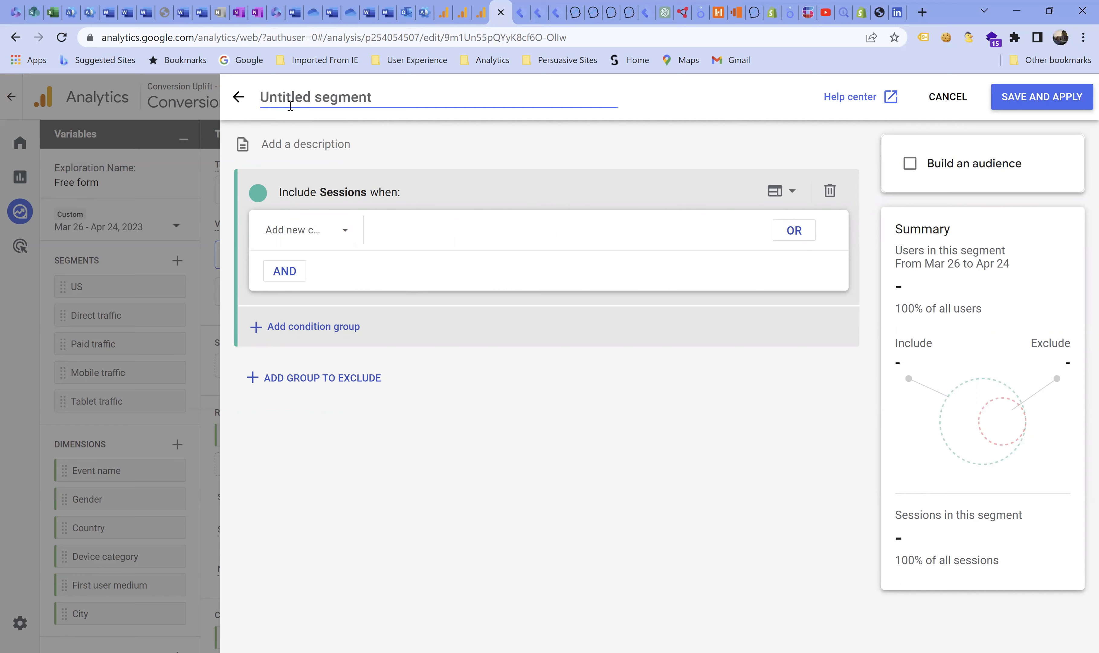
text(Linnk)
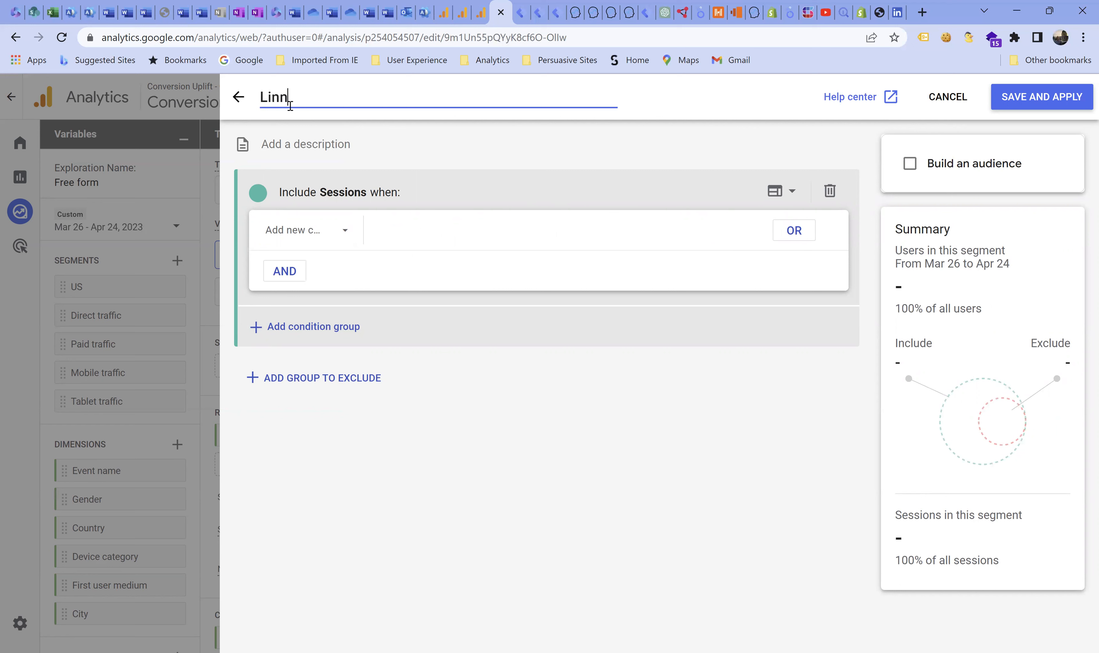
key(BackSpace)
key(BackSpace)
text(n)
key(BackSpace)
text(kedIn GA Blog x 2)
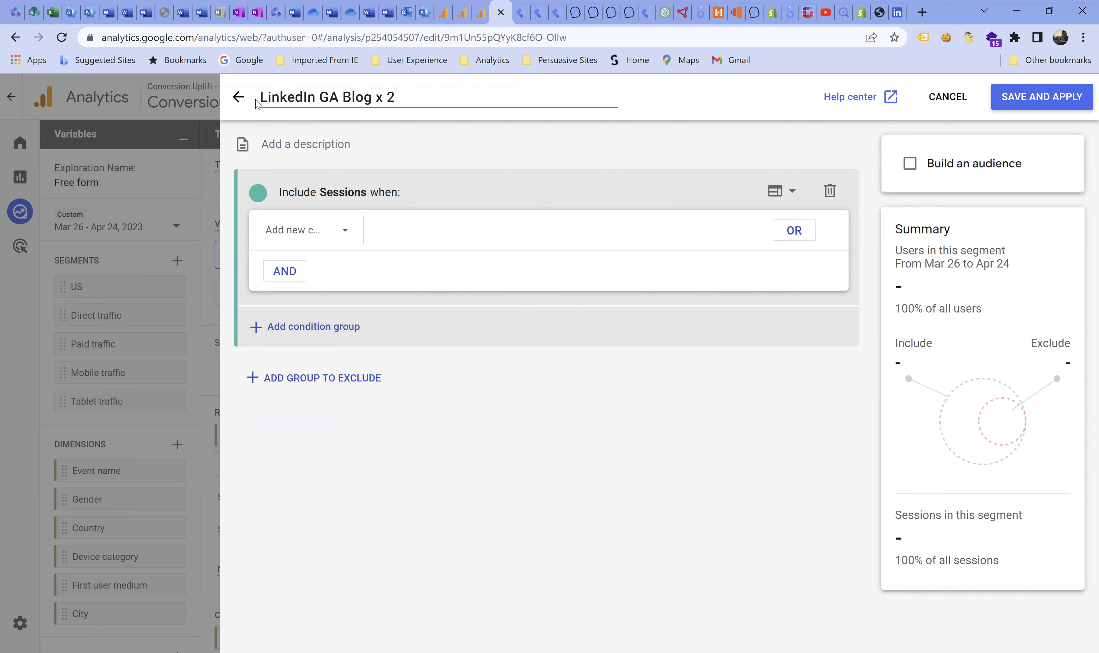
- Copy the segment's name into its description so it reads "LinkedIn GA Blog x 2"
drag(262, 100, 395, 99)
right_click(330, 94)
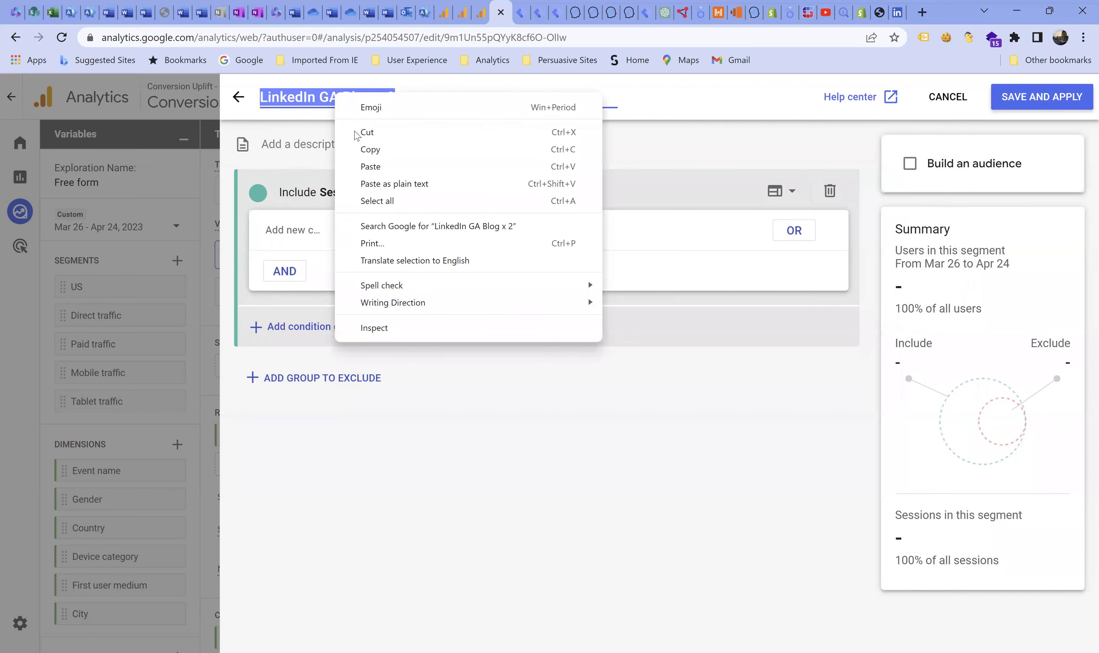
click(364, 147)
click(290, 138)
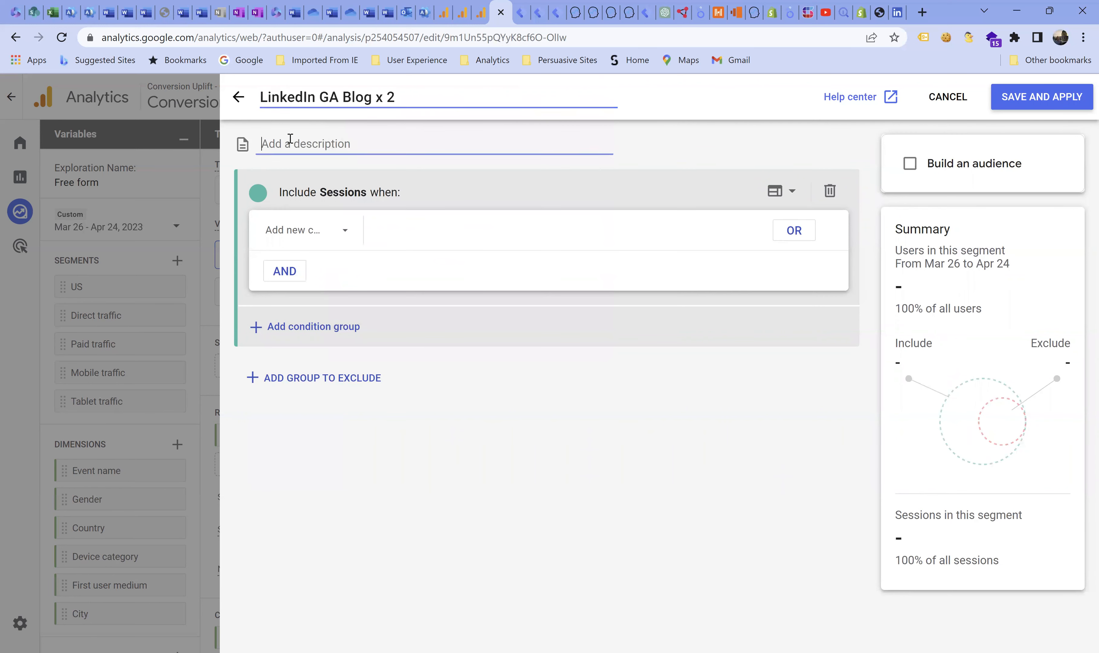
key(ctrl+v)
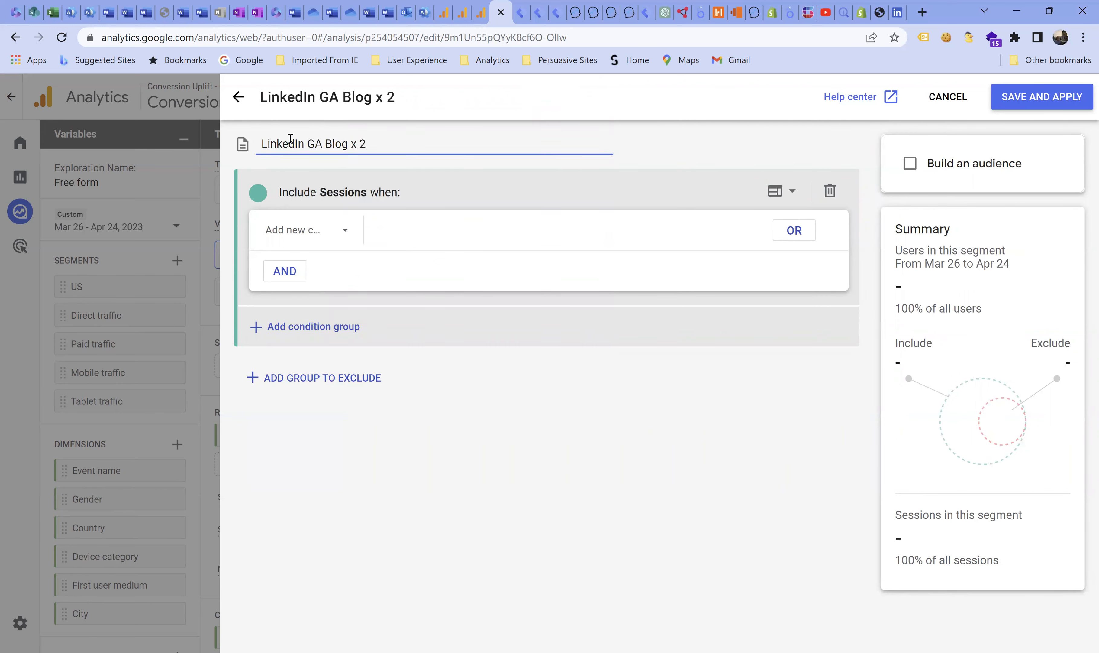
- Add the session-scoped Session source dimension as the segment's first include condition
click(305, 244)
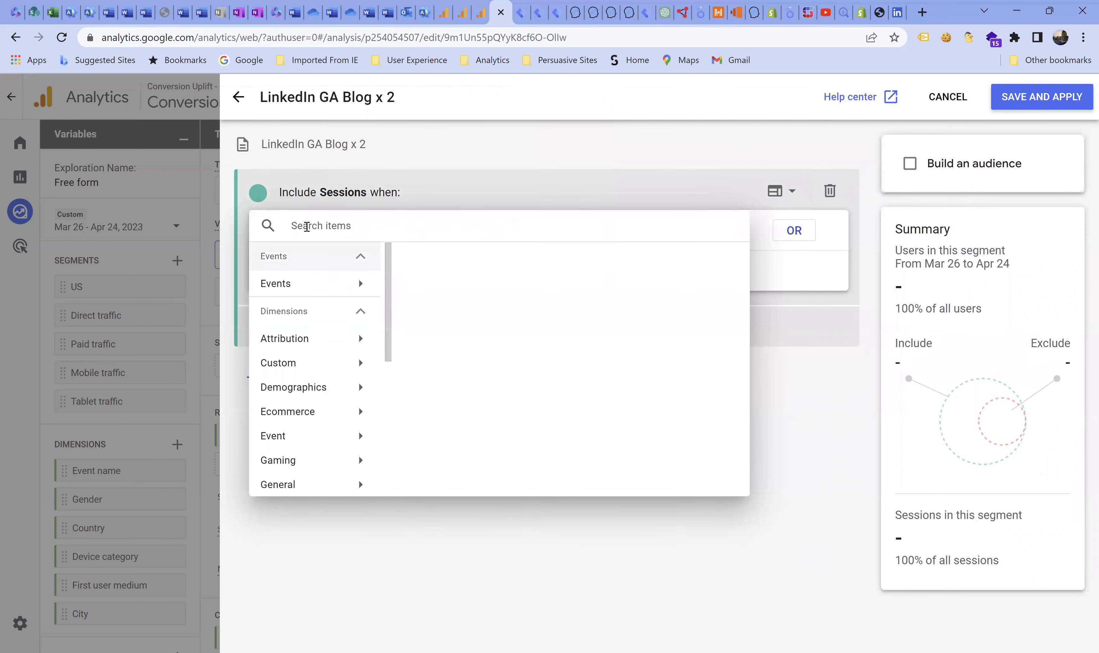
text(se)
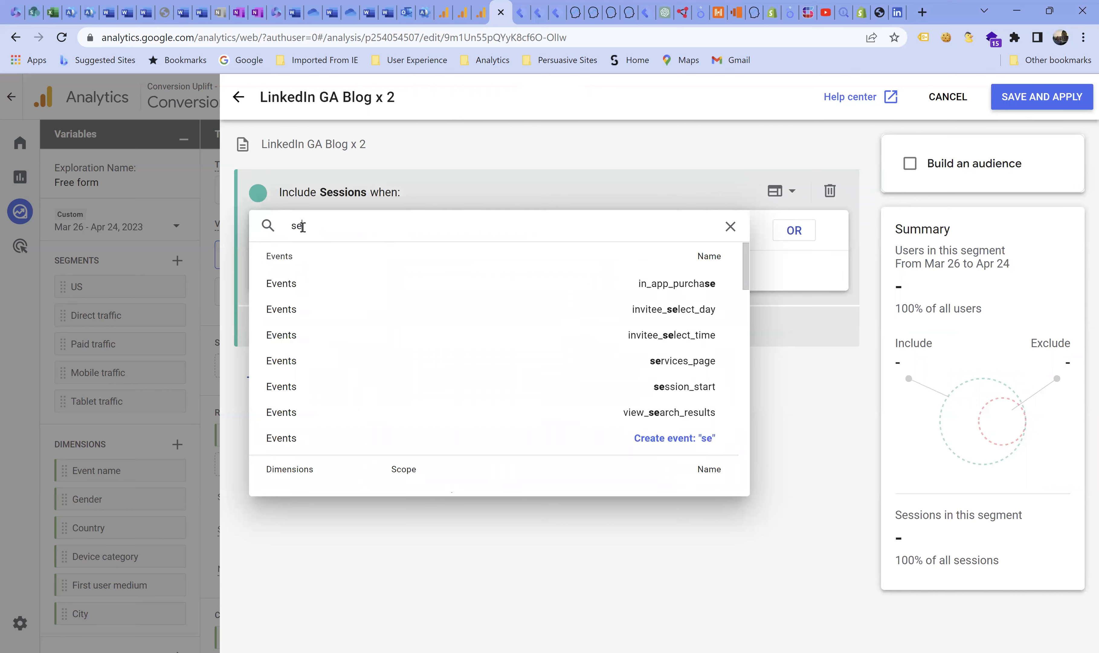
text(ssi)
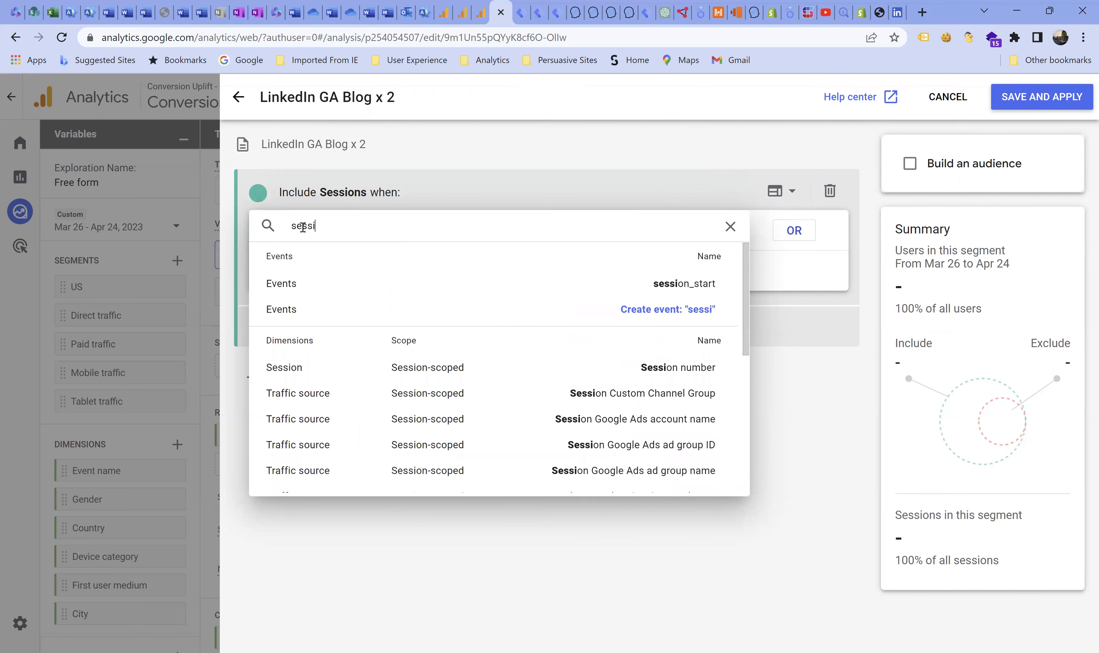
text(on s)
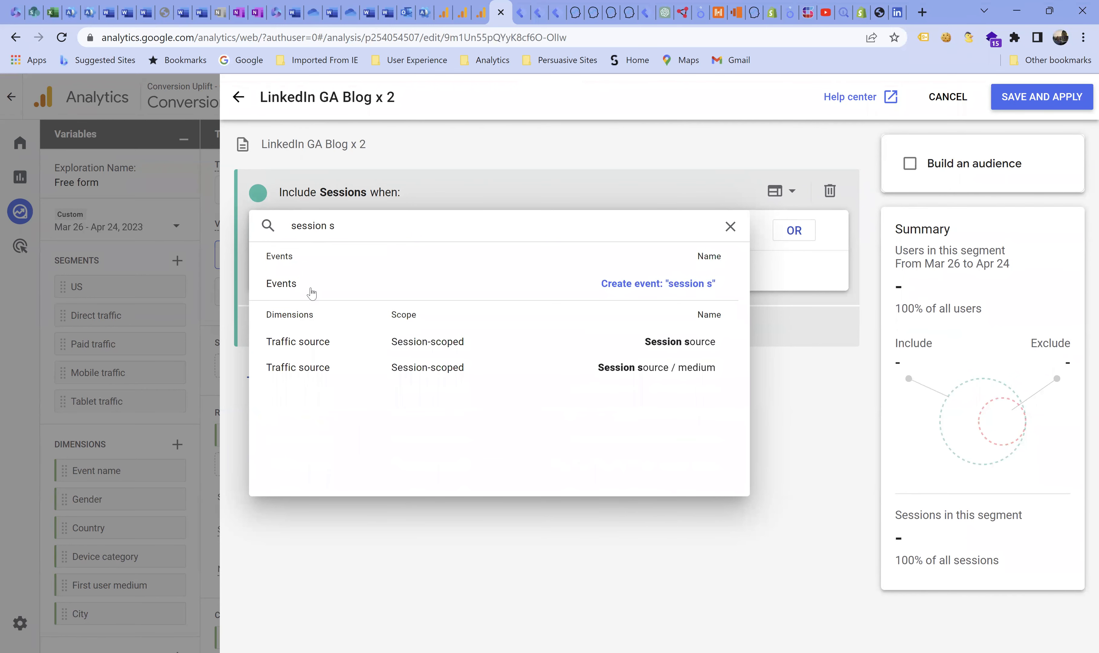
click(294, 341)
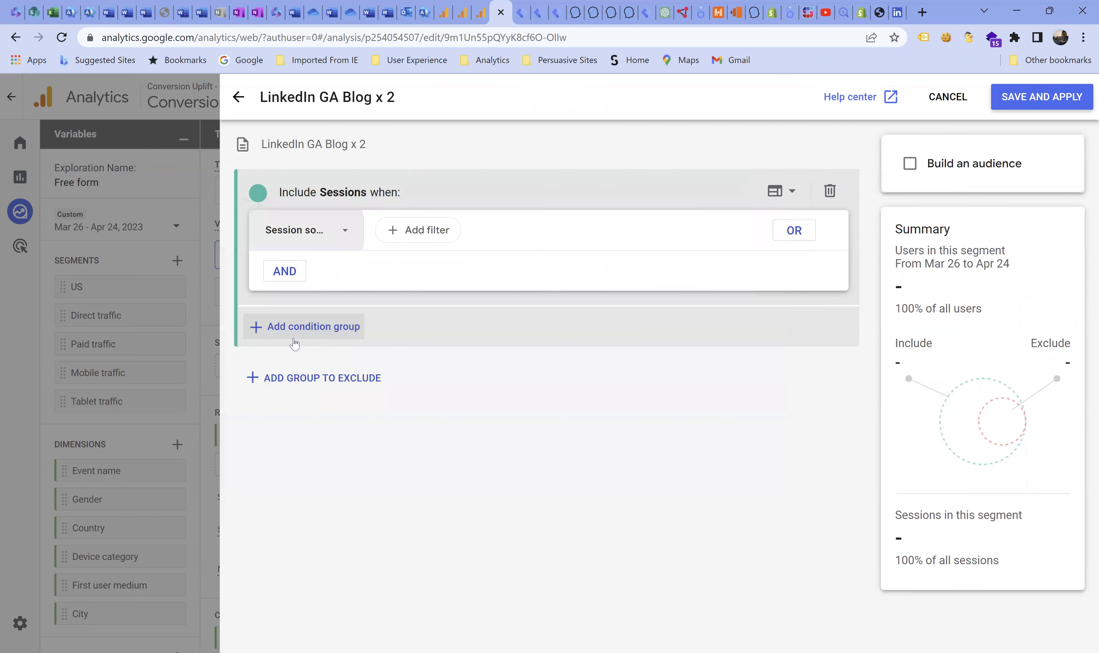
- Filter the session source to values containing "linkedin" and check the condition group's scoping options
click(424, 241)
click(433, 309)
text(link)
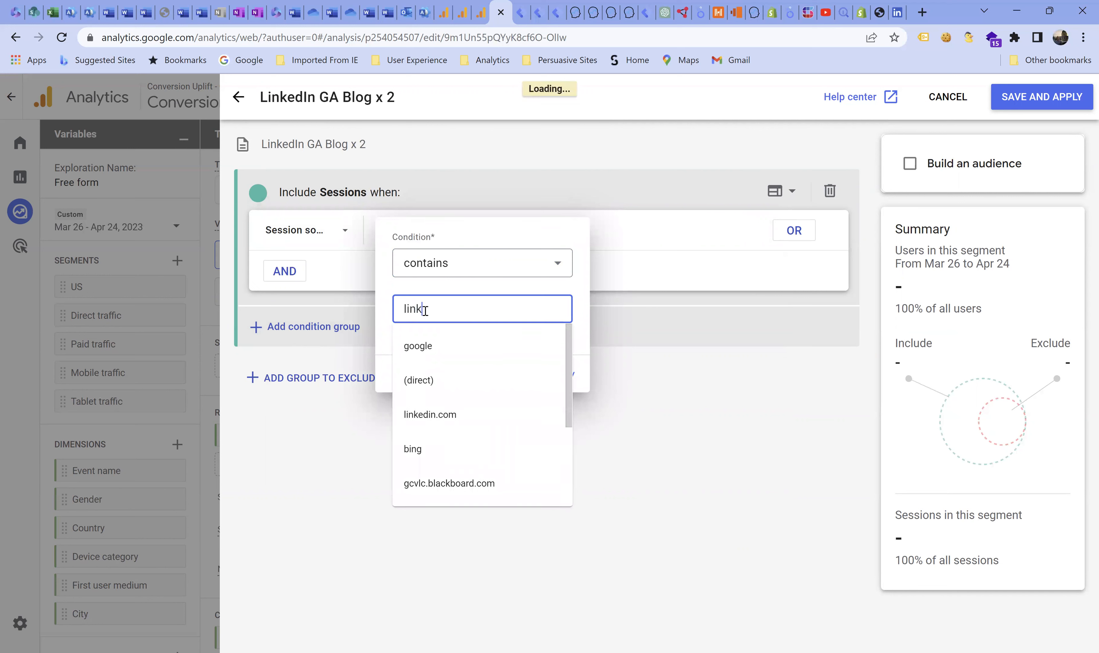
text(edin)
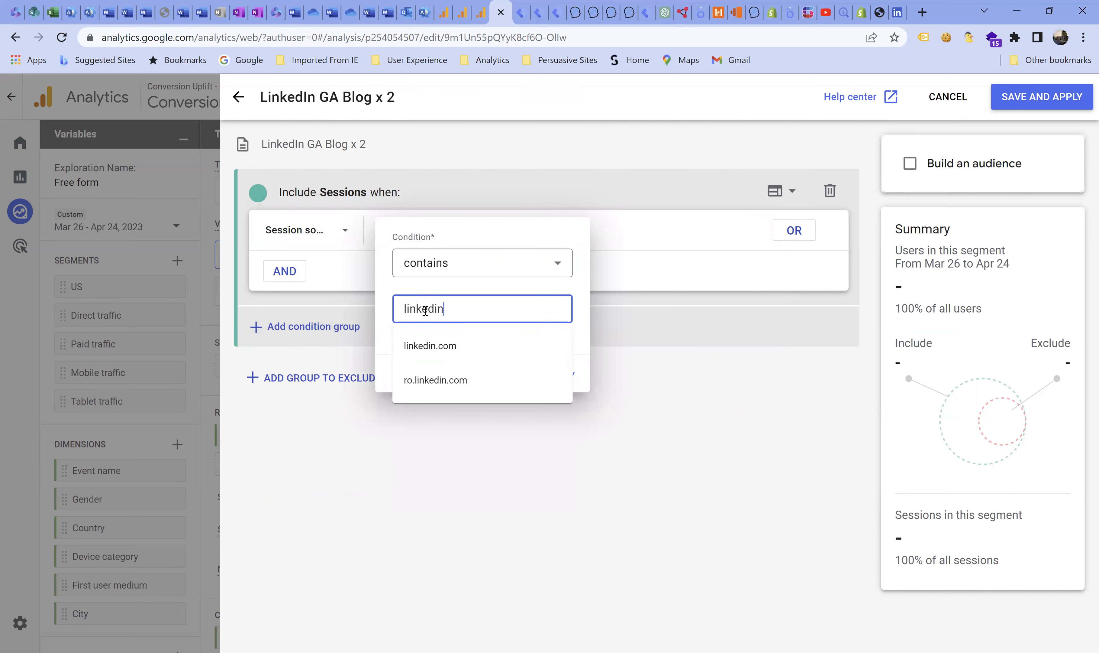
click(579, 292)
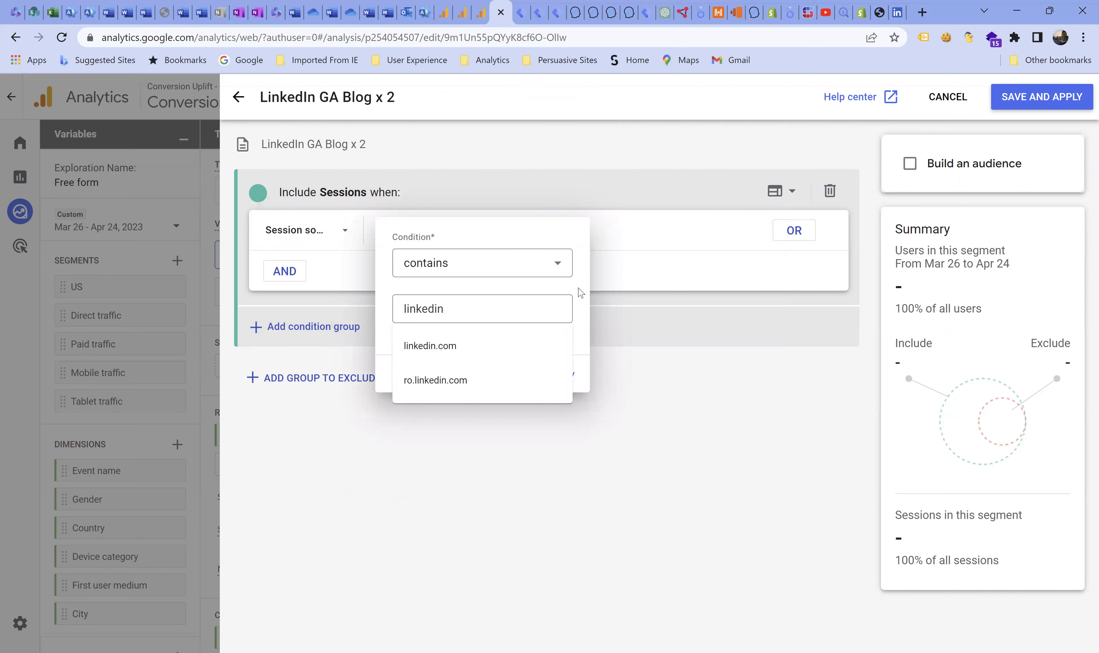
click(555, 376)
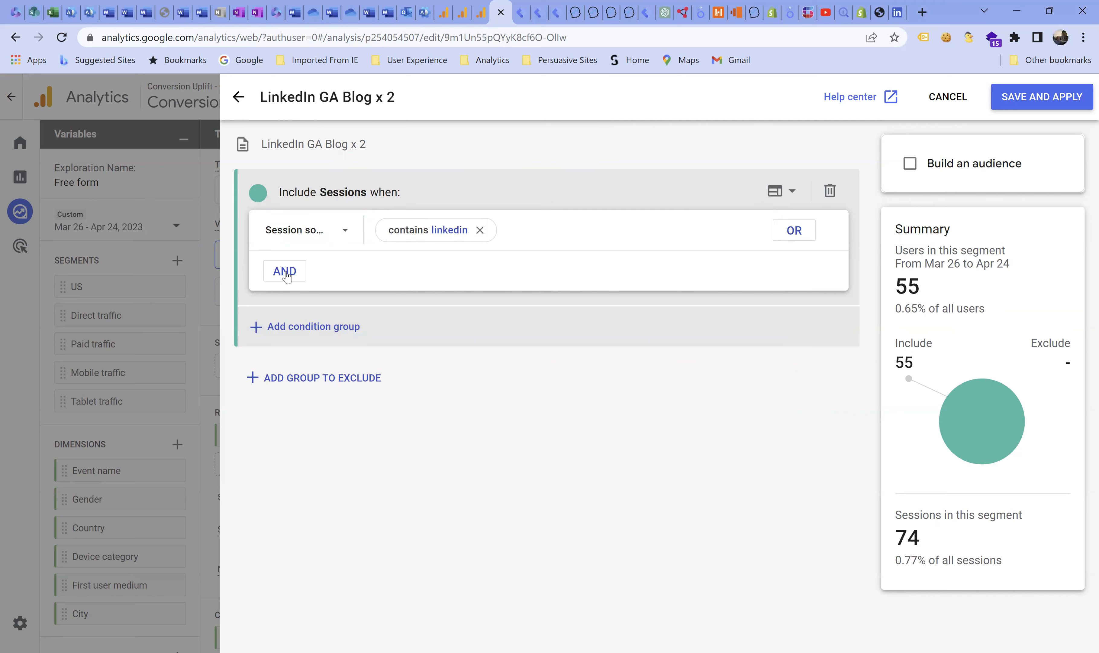
click(792, 192)
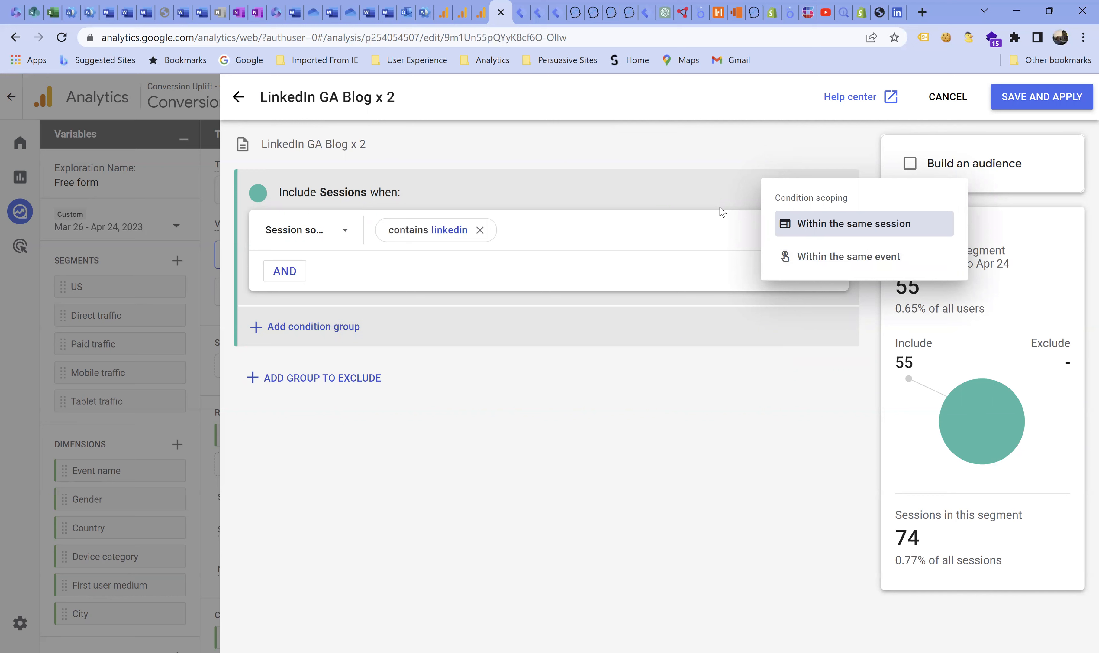
click(605, 206)
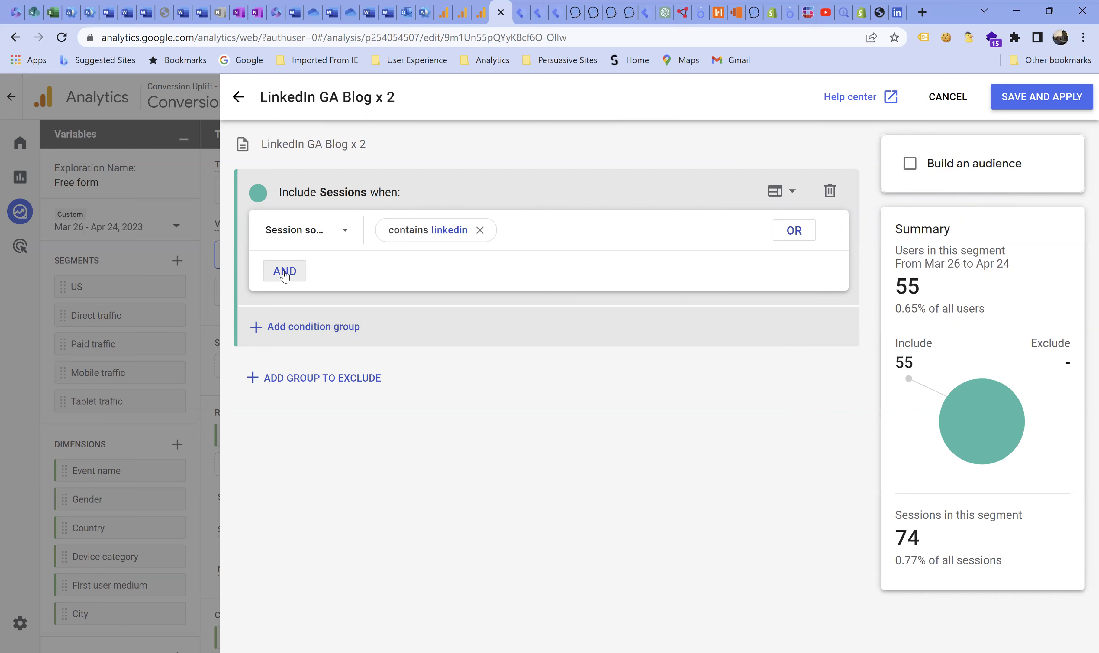
- Add a second AND condition to the segment based on the Page path + query string dimension
click(285, 272)
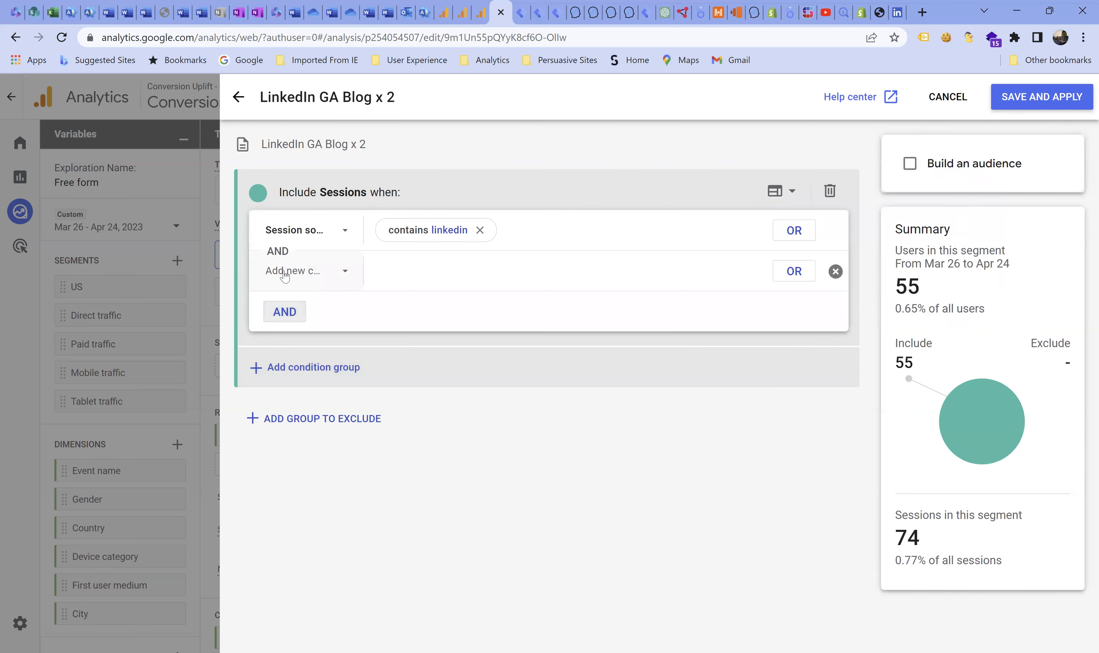
click(284, 273)
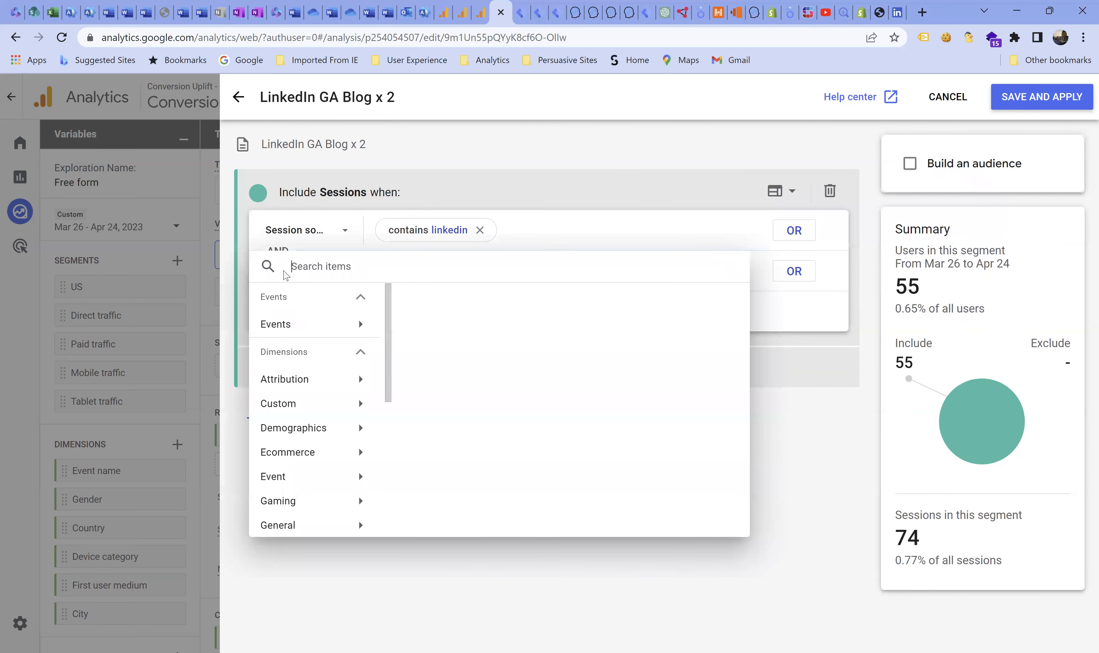
text(path)
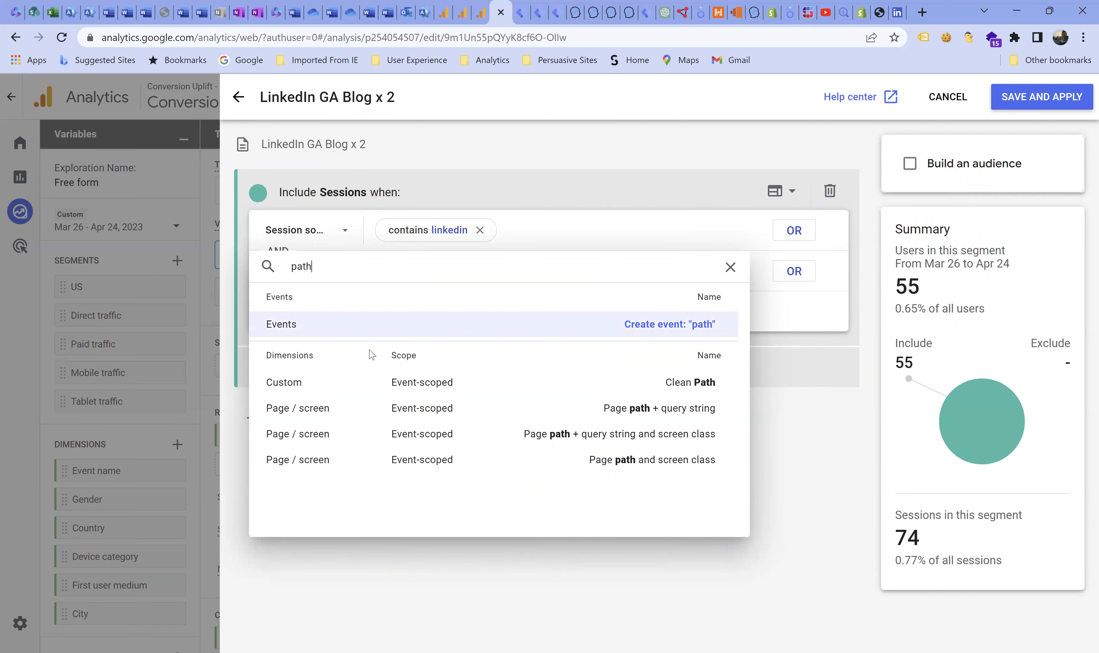
click(313, 408)
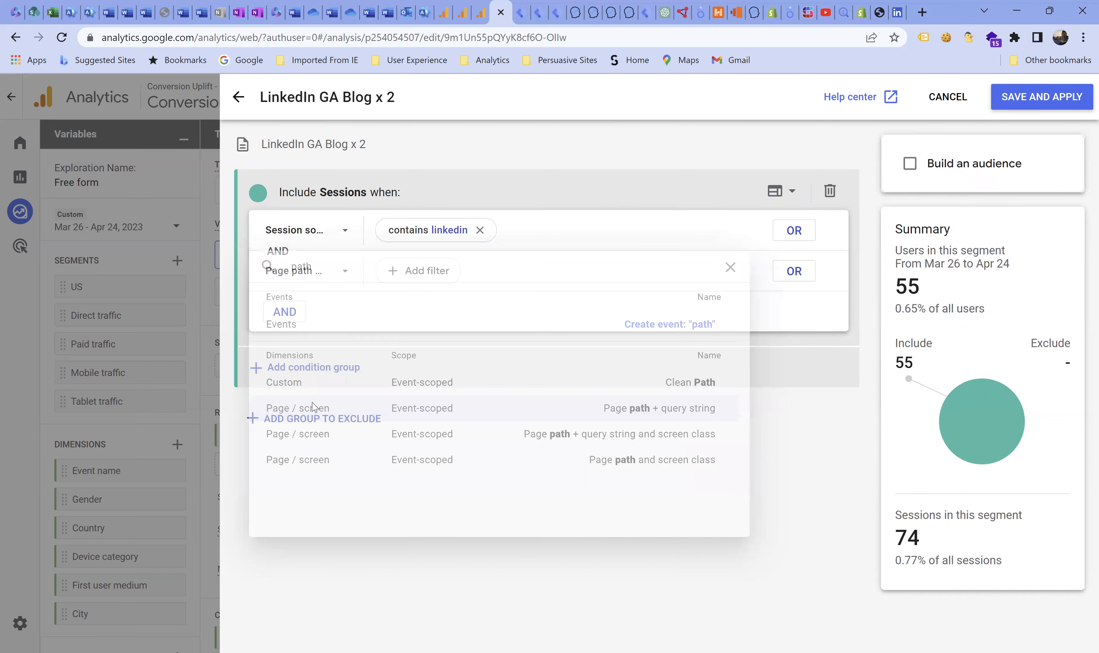
- Filter the page path condition to values containing "google-analytics"
click(407, 272)
click(415, 348)
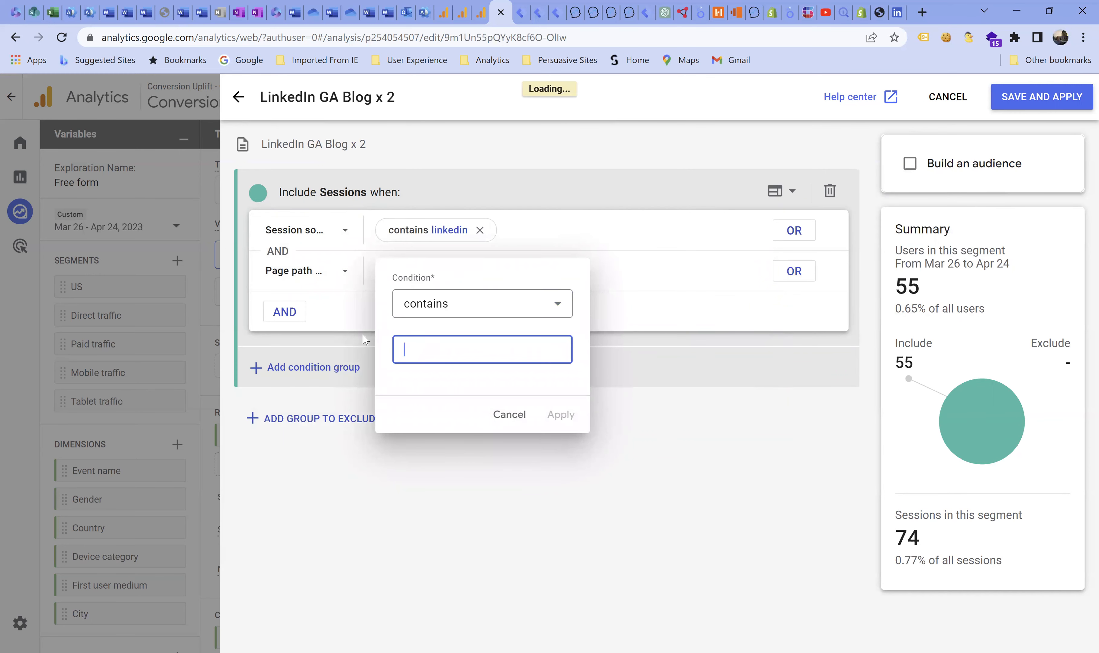
text(goog)
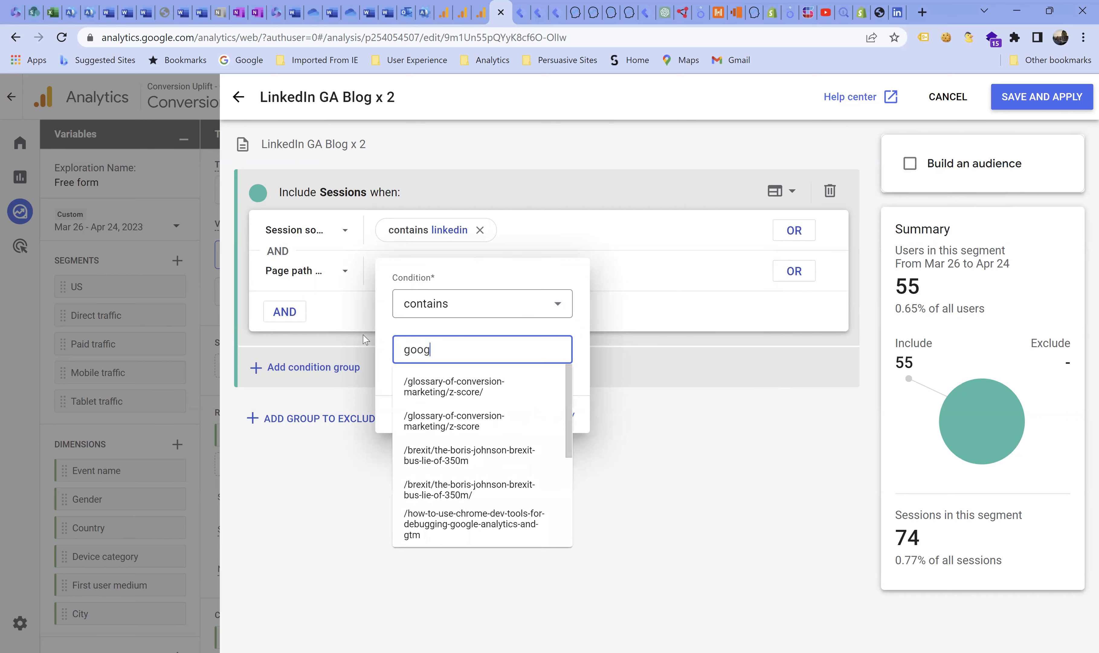
text(le-)
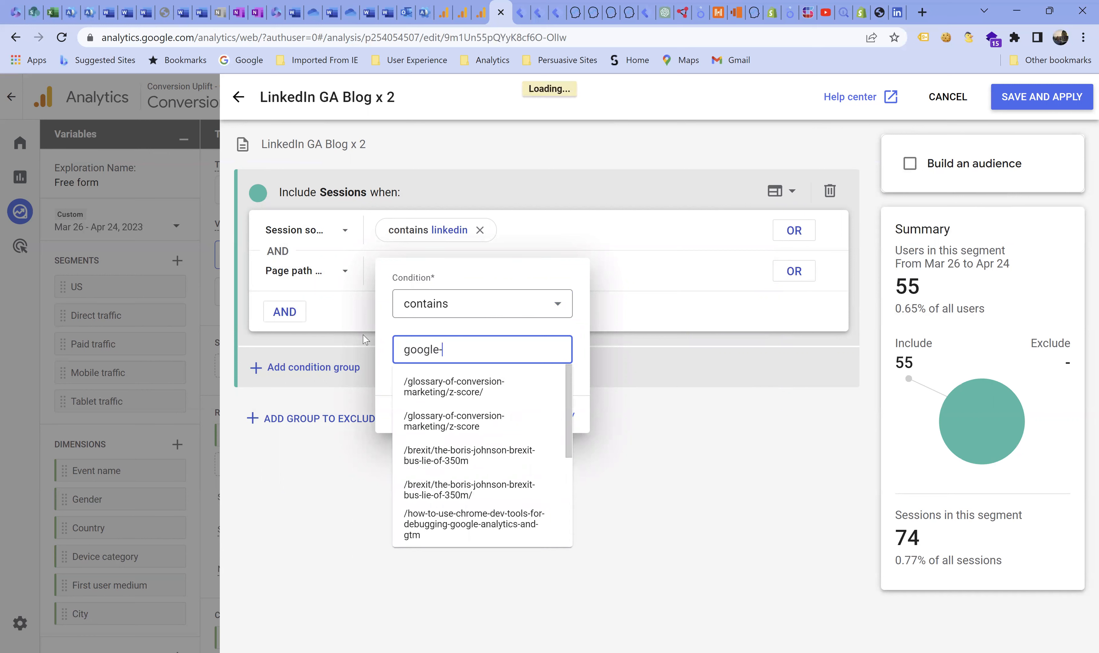
text(analytics)
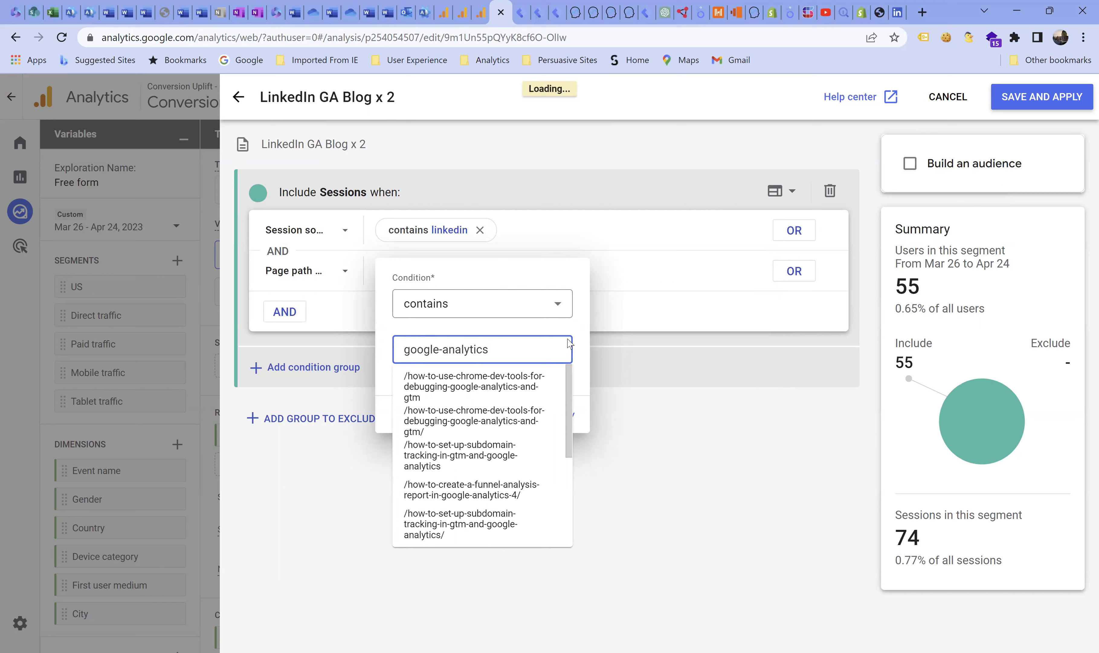
click(579, 355)
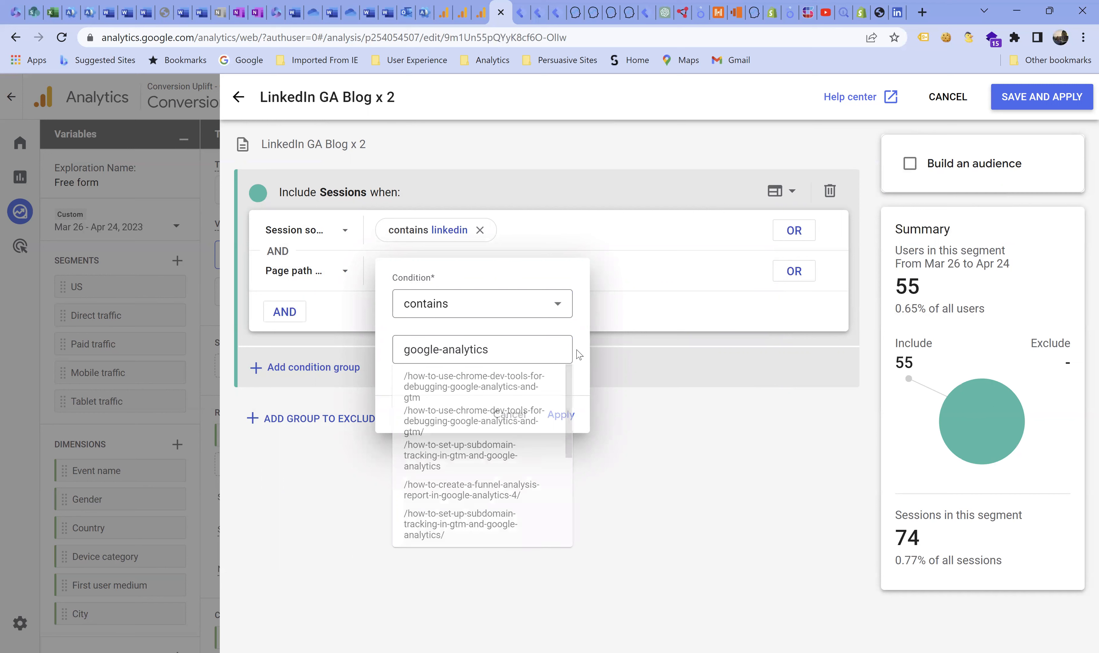
click(561, 414)
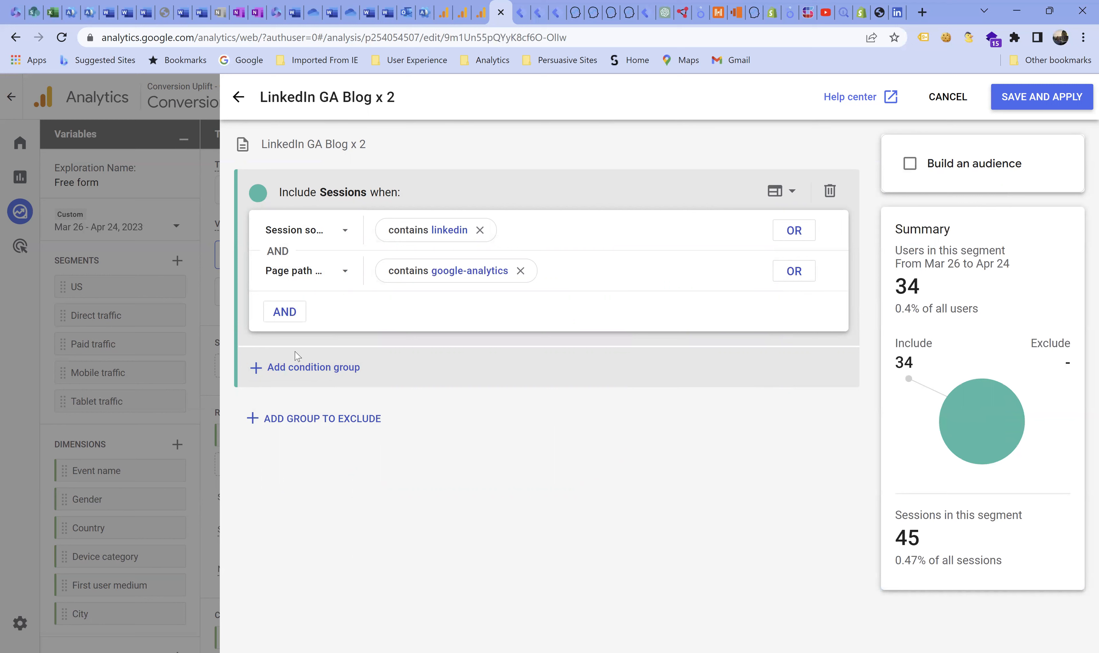
- Add a third AND condition to the segment based on the page_view event
click(285, 312)
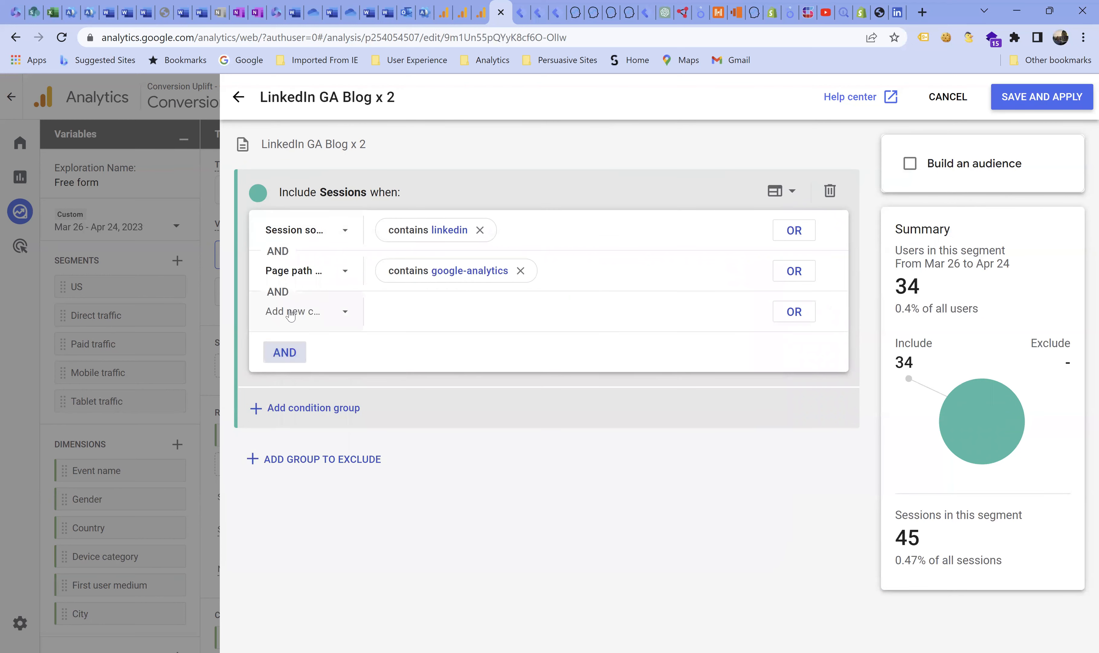
click(292, 313)
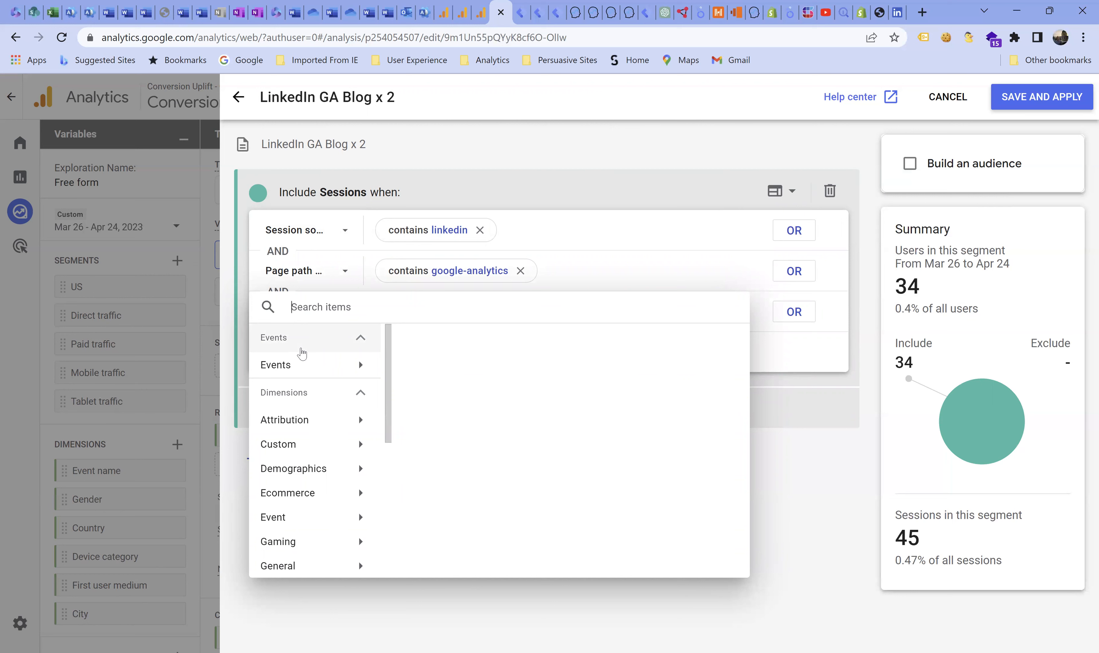
text(page)
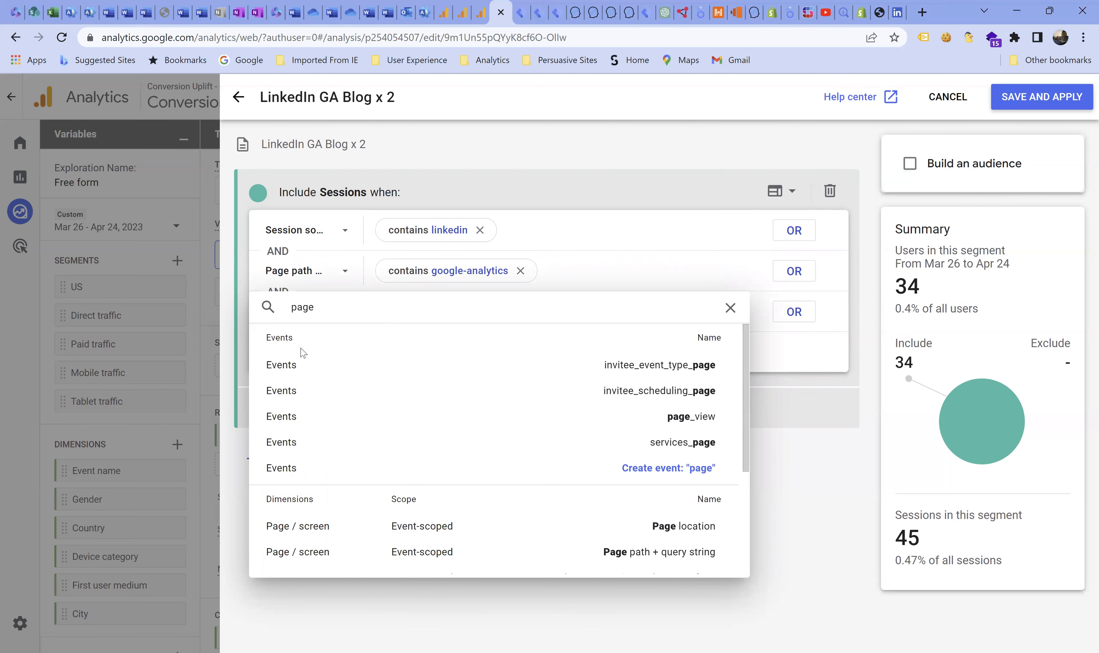
text(_)
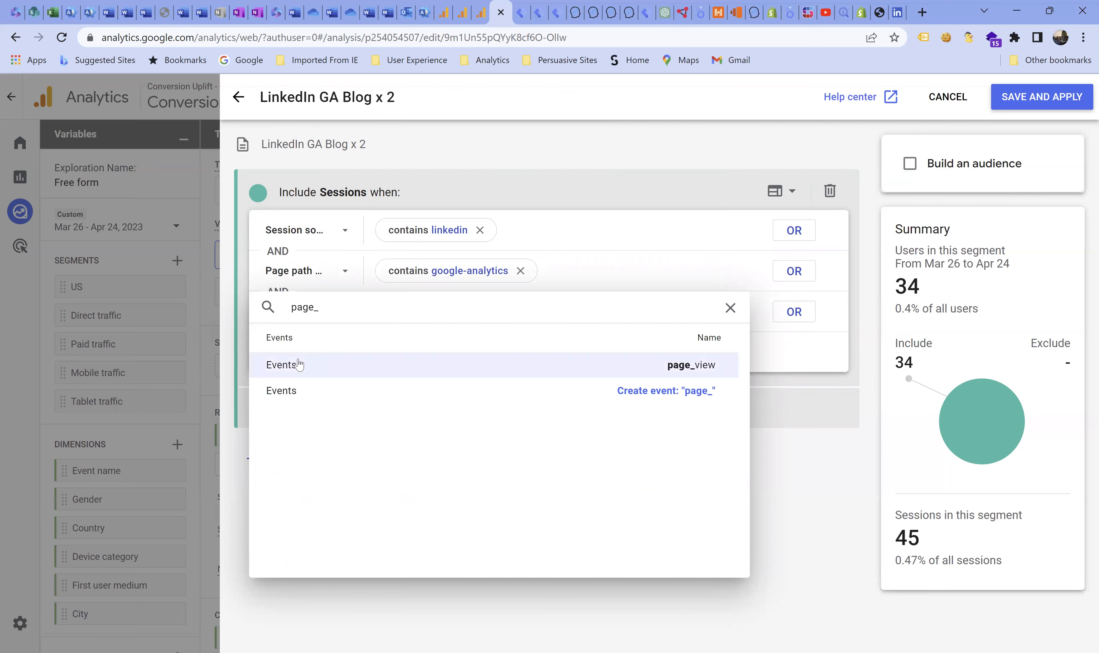
click(299, 364)
- Require the page_view condition to have an Event count greater than 2
click(421, 311)
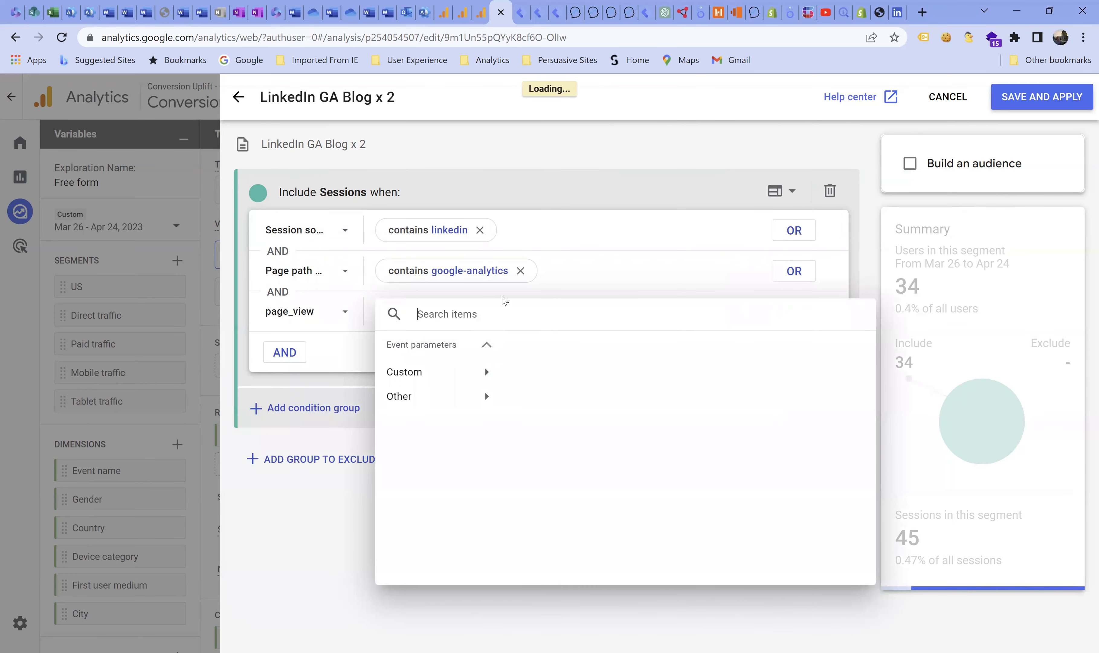
text(count)
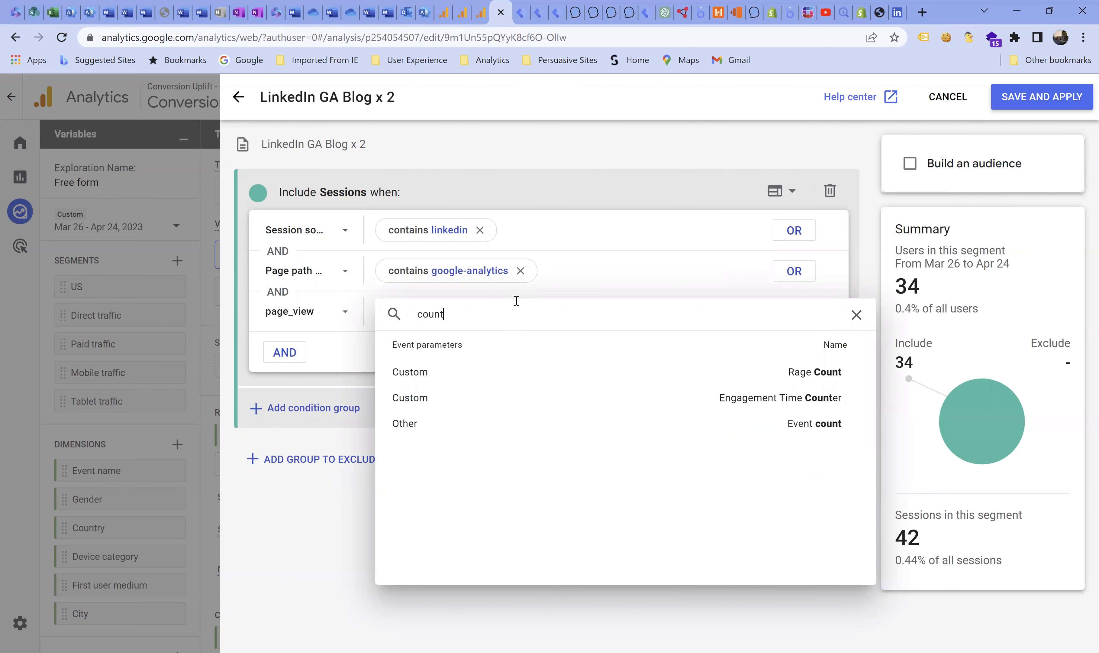
click(408, 423)
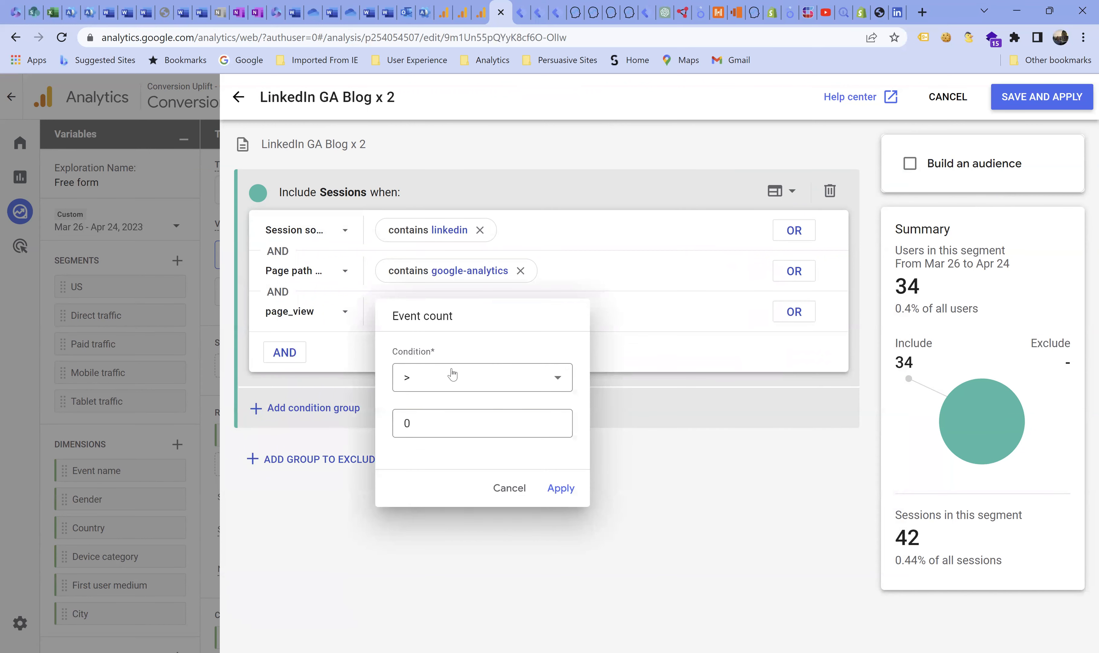
click(557, 420)
click(557, 420)
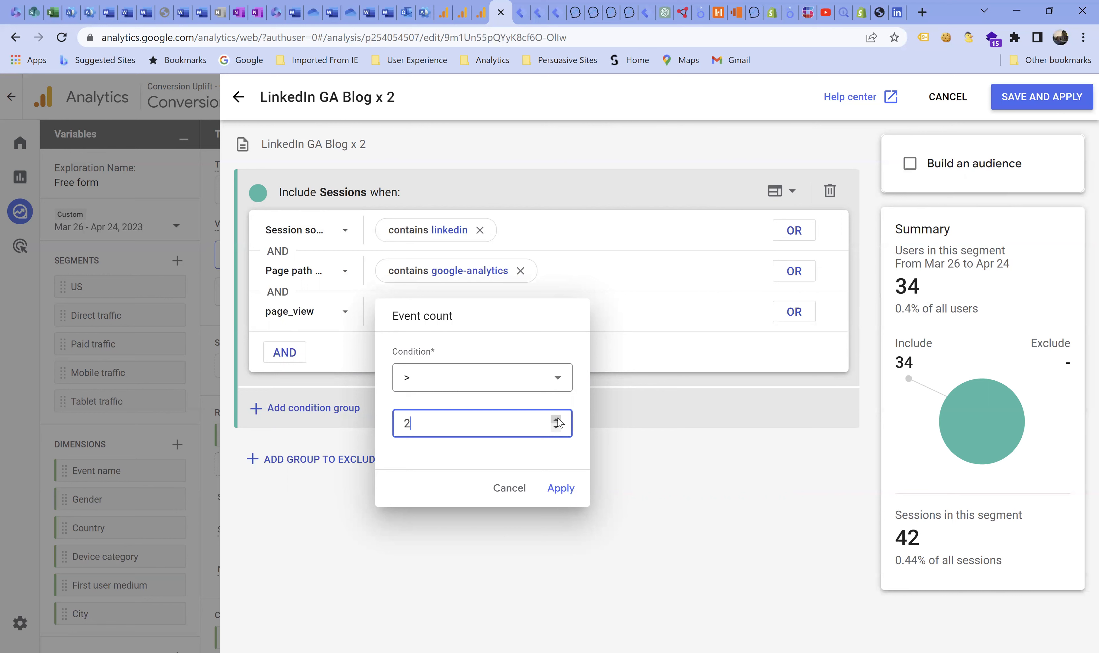
click(560, 486)
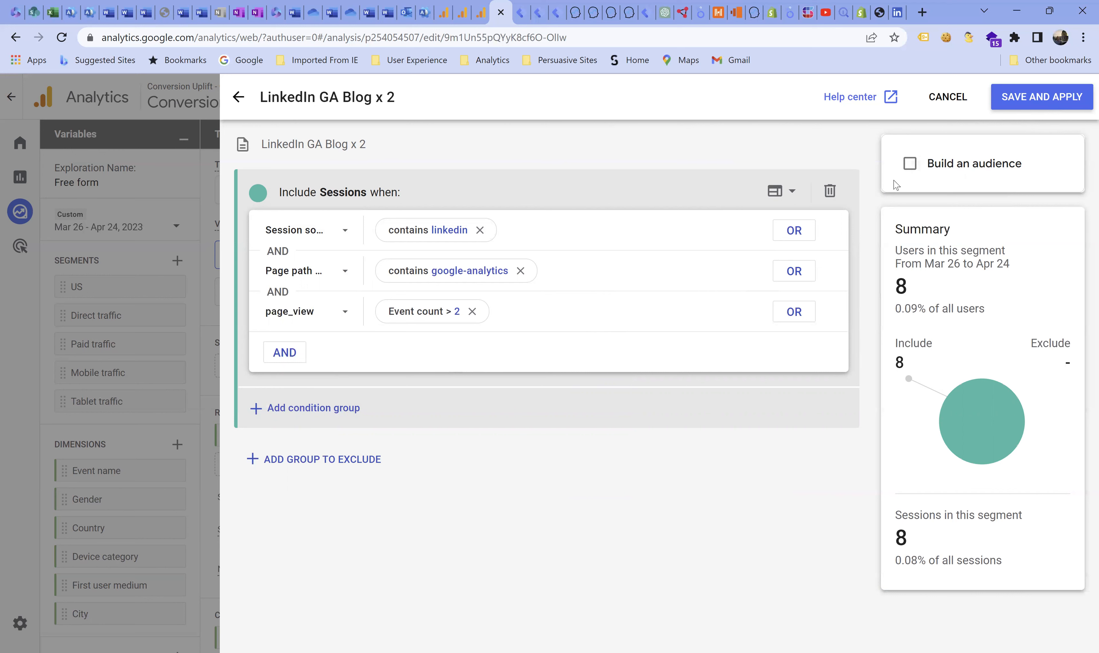
- Enable building an audience from the segment, then save and apply it
click(910, 164)
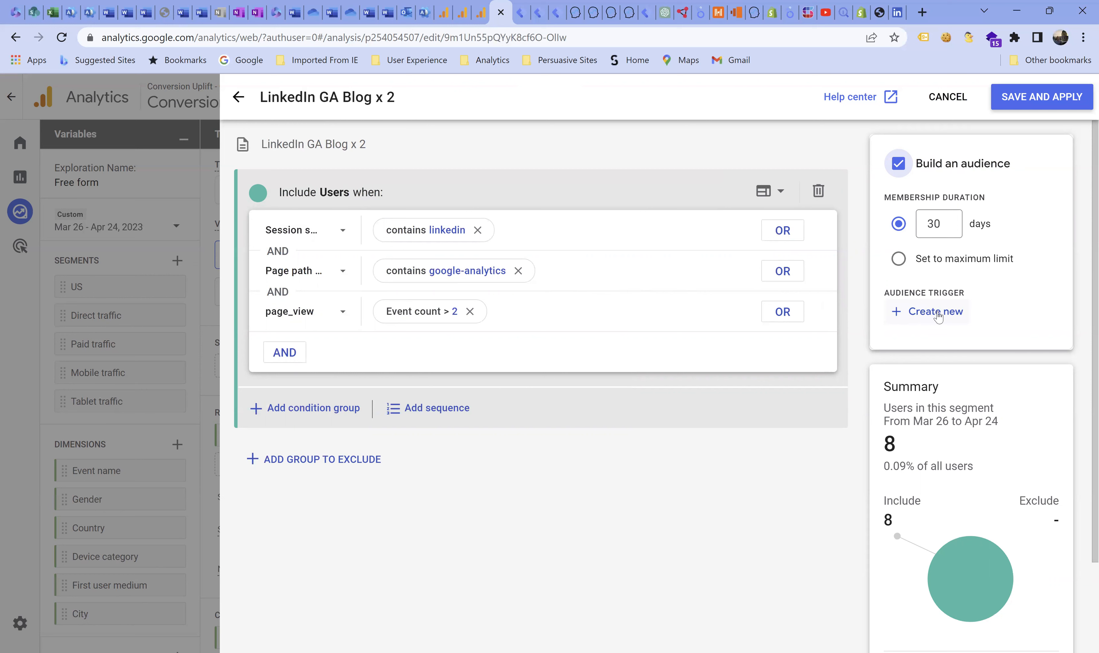
click(1036, 97)
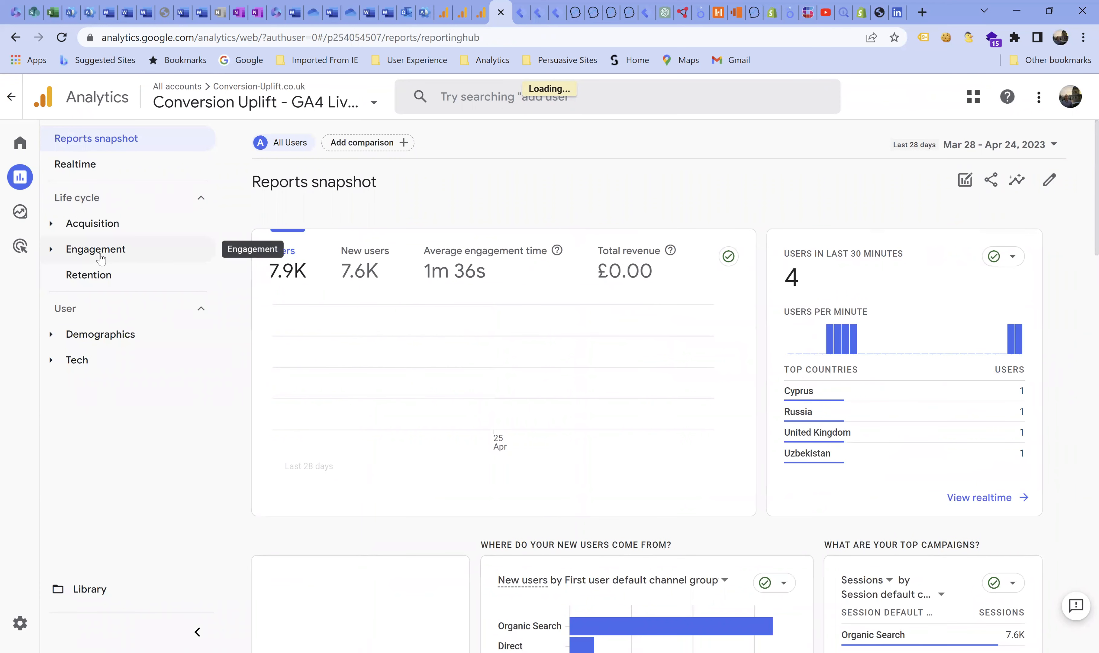
- Open the User acquisition: First user default channel grouping report and start a new comparison in it
click(113, 223)
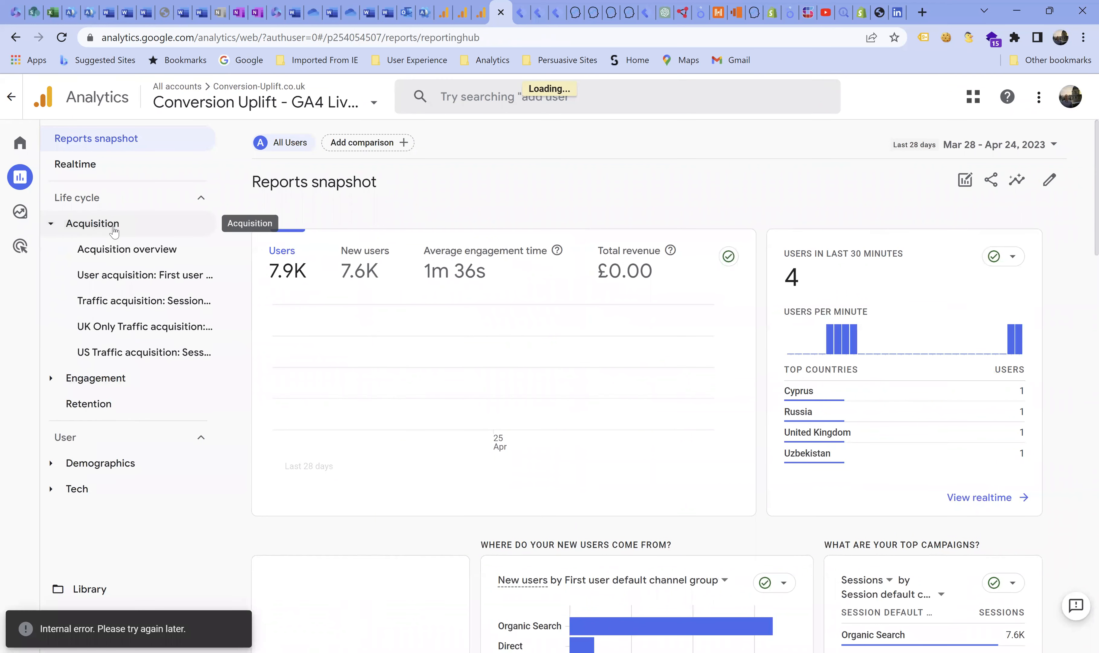
click(114, 276)
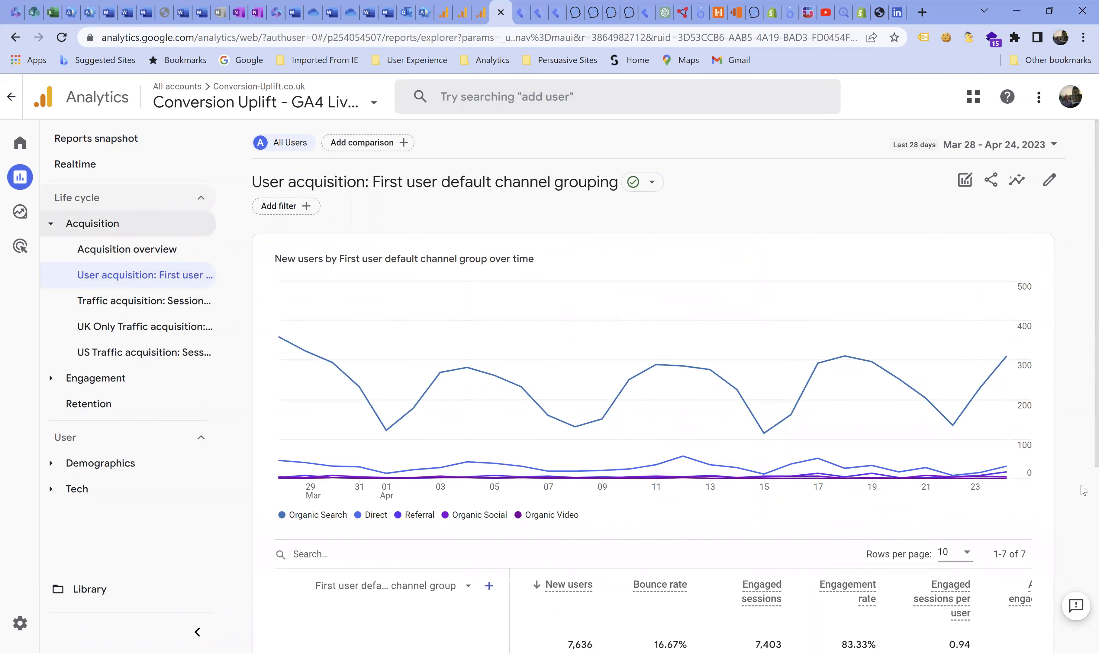
click(966, 181)
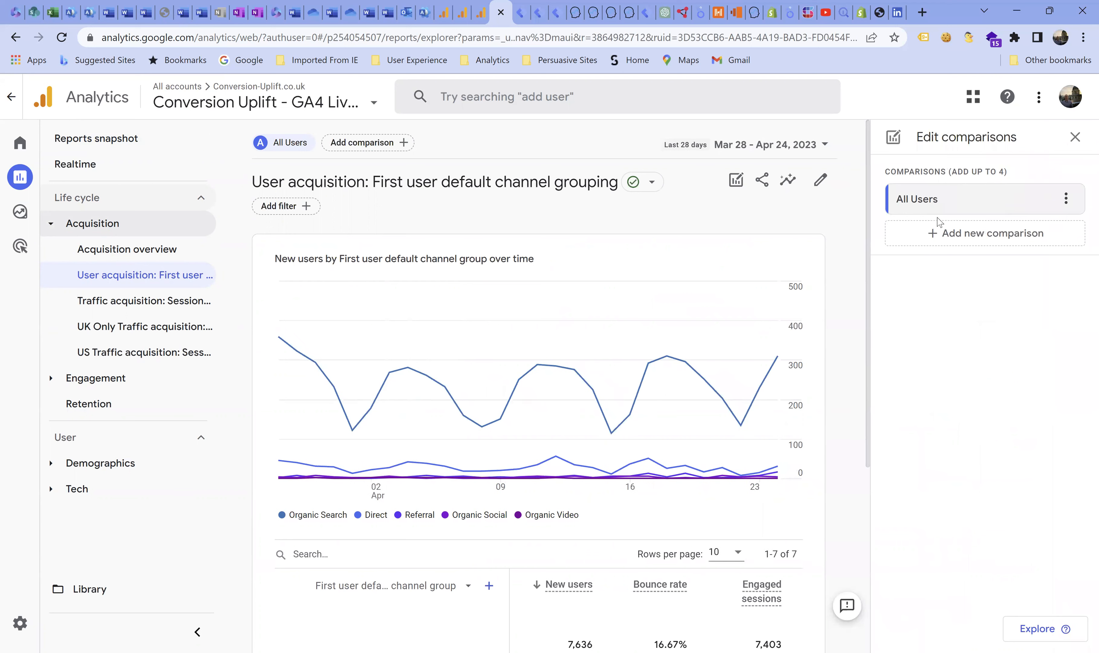
click(923, 239)
- Set the comparison's include dimension to Audience name and open its list of dimension values
click(921, 251)
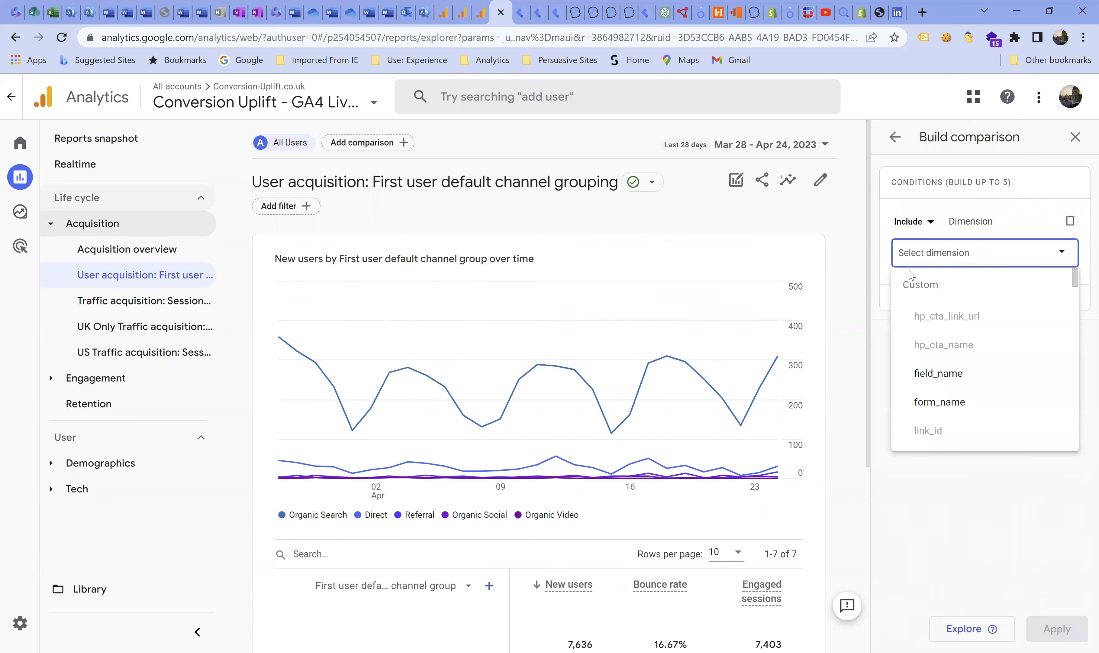
text(au)
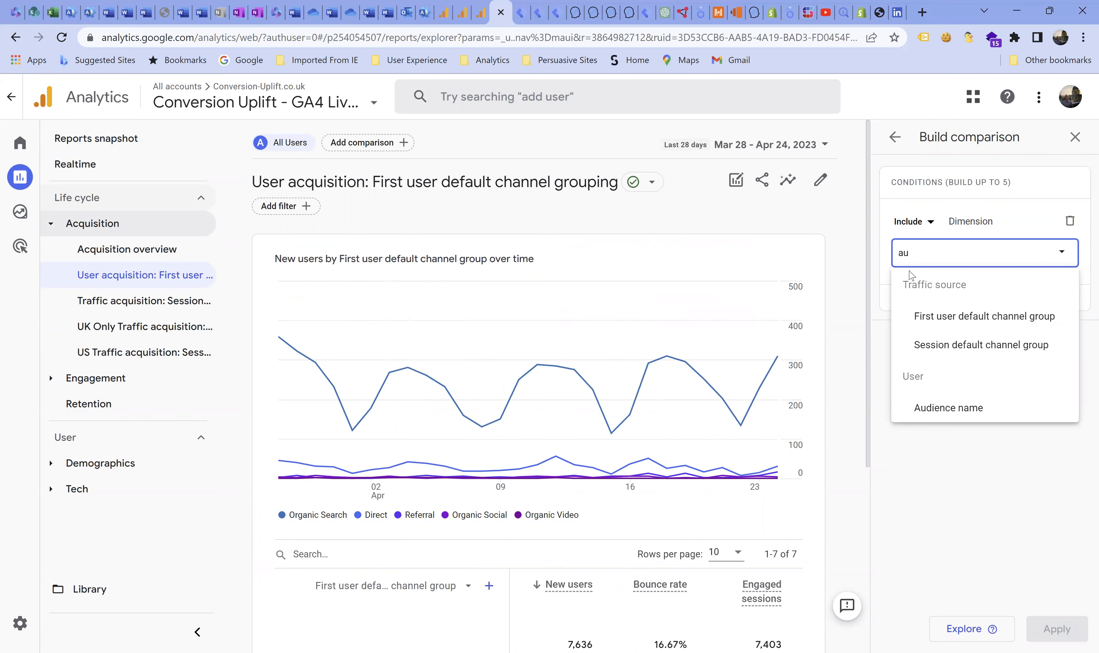
text(d)
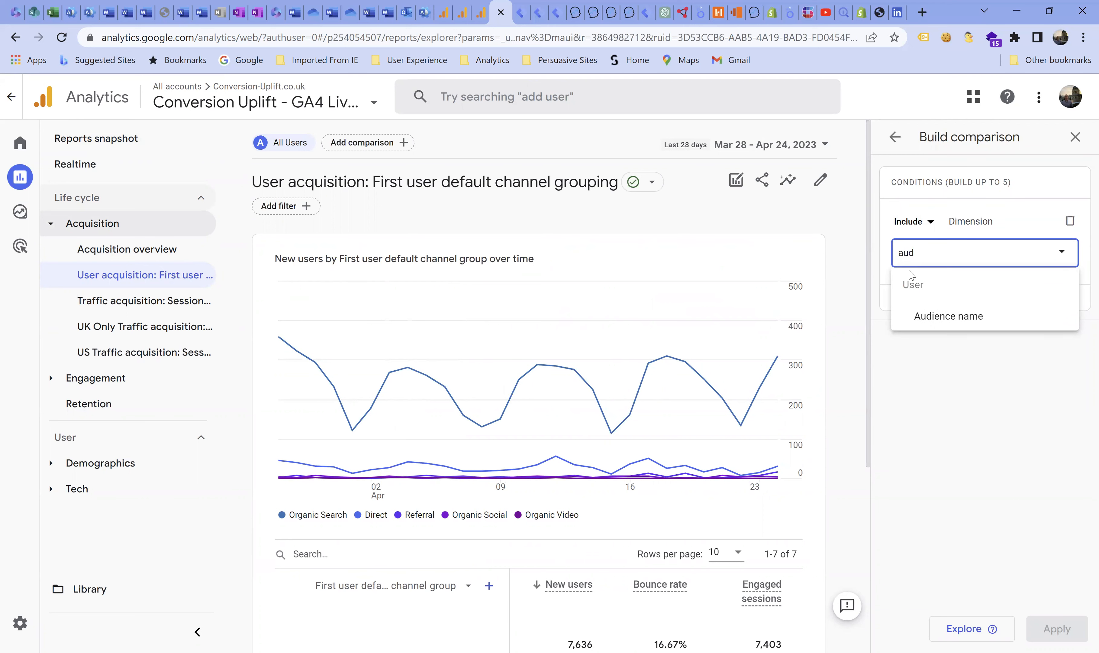
click(937, 316)
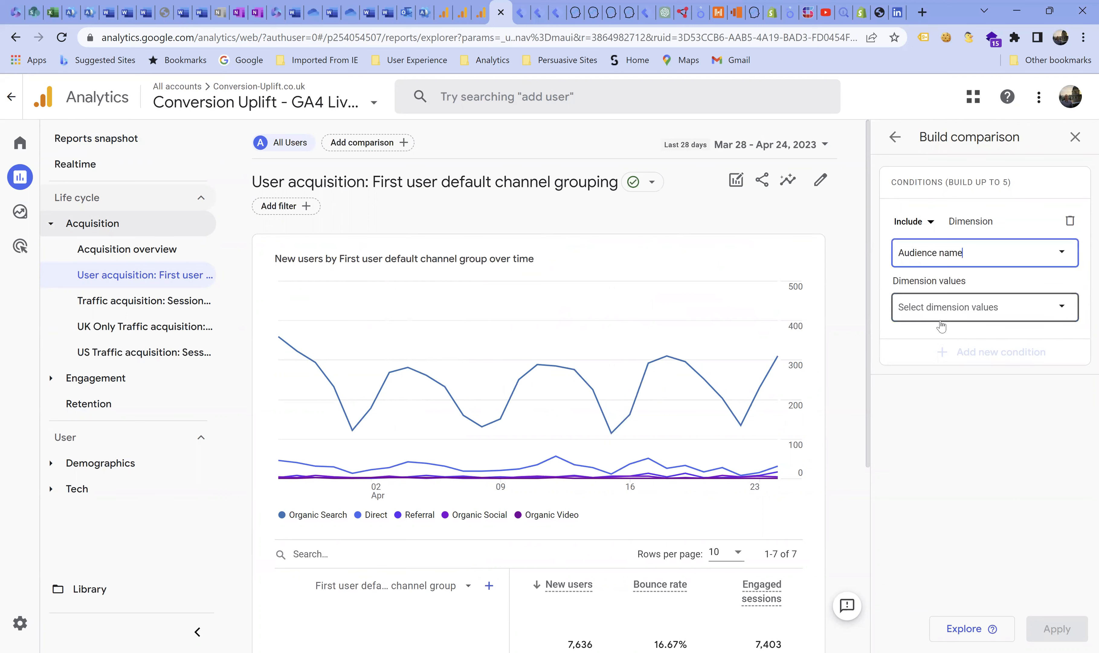
click(928, 314)
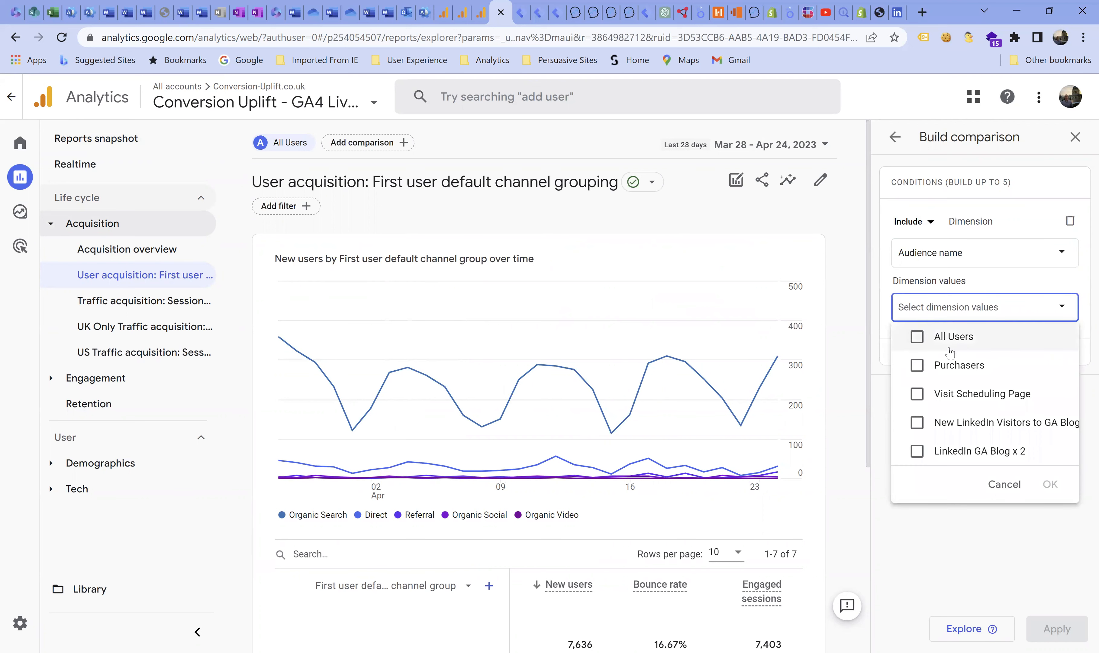